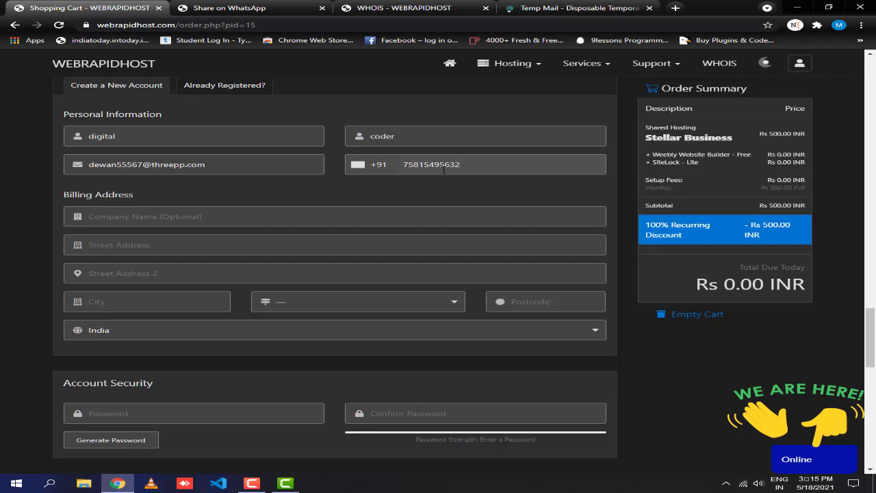
Enter 'digitalcoder' as the billing company name, then move through the street address fields.
{"action": "scroll", "coordinate": [411, 206], "scroll_direction": "down", "scroll_amount": 1}
{"action": "left_click", "coordinate": [266, 152]}
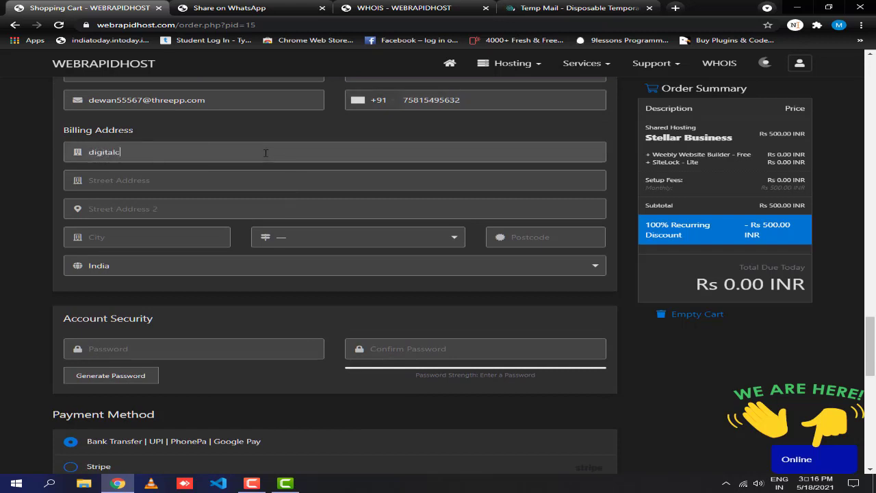
{"action": "type", "text": "digitalcoder"}
{"action": "key", "text": "Tab"}
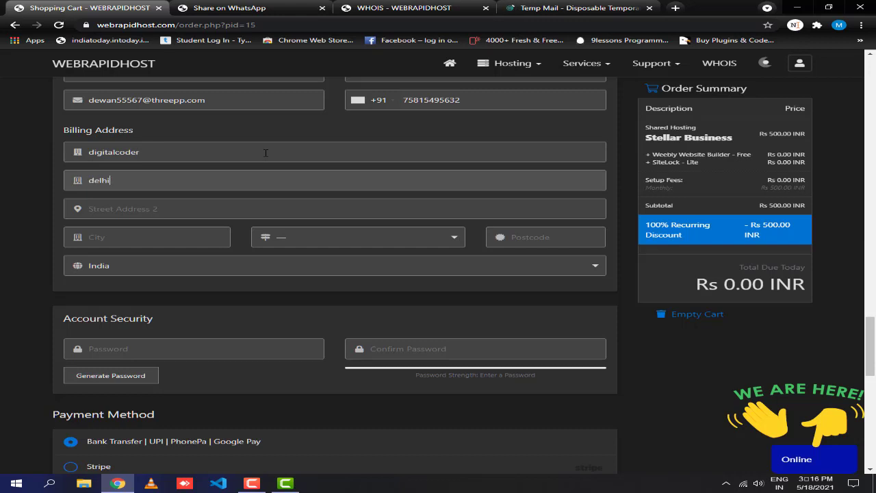
{"action": "key", "text": "Tab"}
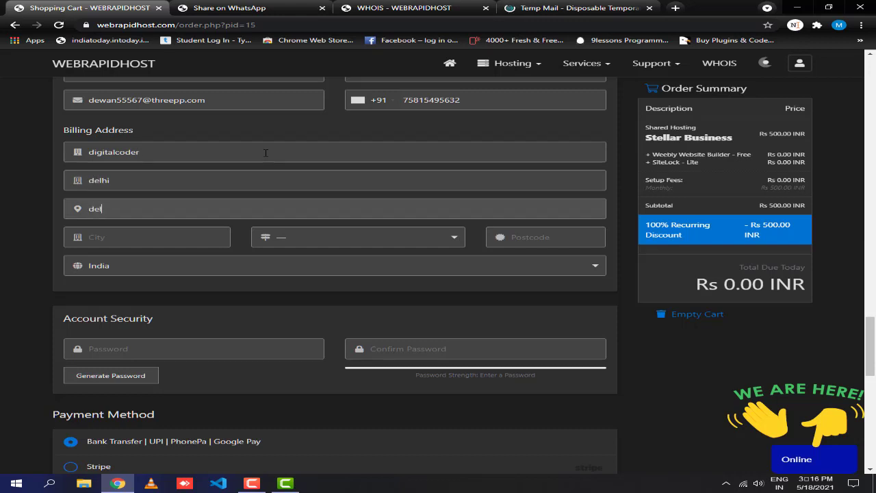
{"action": "key", "text": "Tab"}
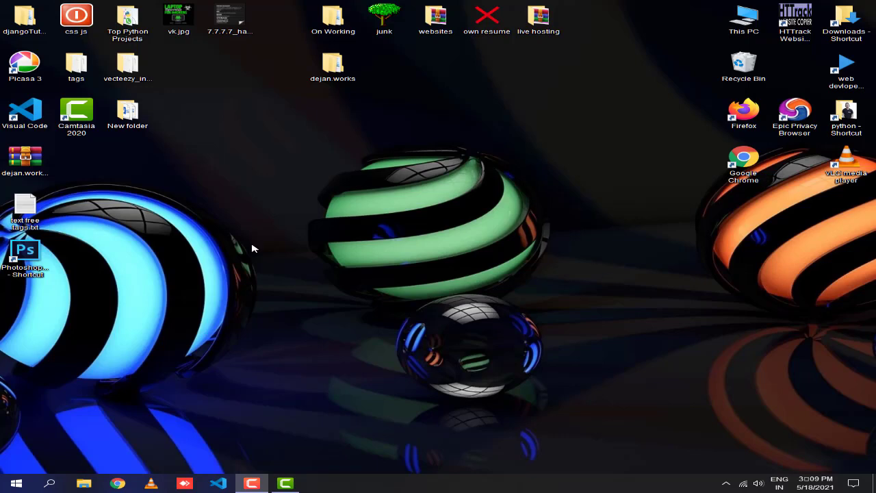
Refresh the desktop three times, then launch Google Chrome from the taskbar.
{"action": "right_click", "coordinate": [370, 169]}
{"action": "left_click", "coordinate": [407, 199]}
{"action": "right_click", "coordinate": [338, 186]}
{"action": "left_click", "coordinate": [397, 216]}
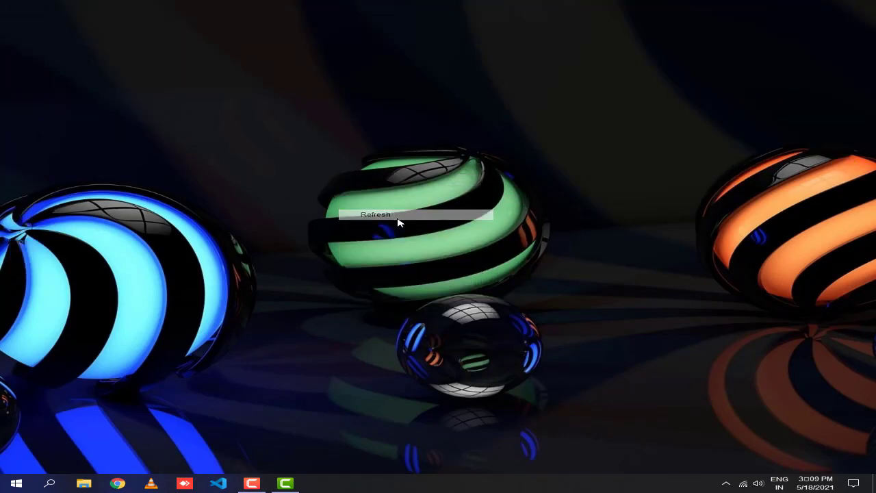
{"action": "right_click", "coordinate": [397, 218]}
{"action": "left_click", "coordinate": [425, 247]}
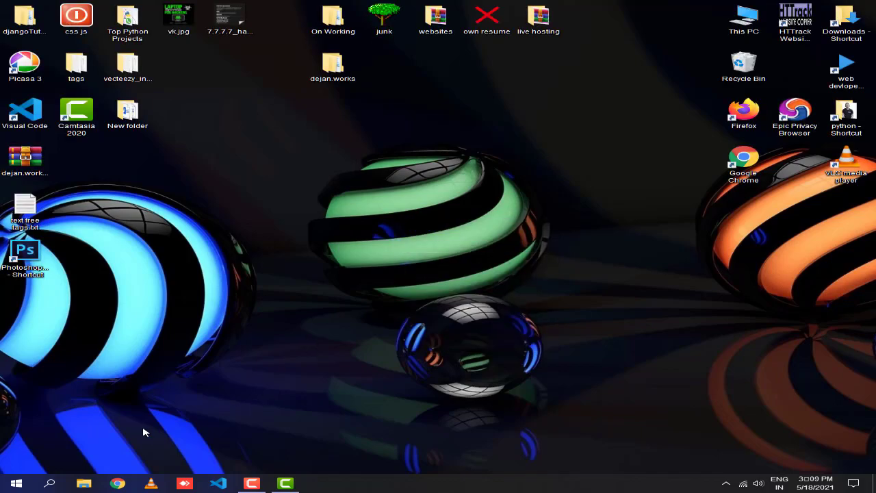
{"action": "left_click", "coordinate": [117, 484]}
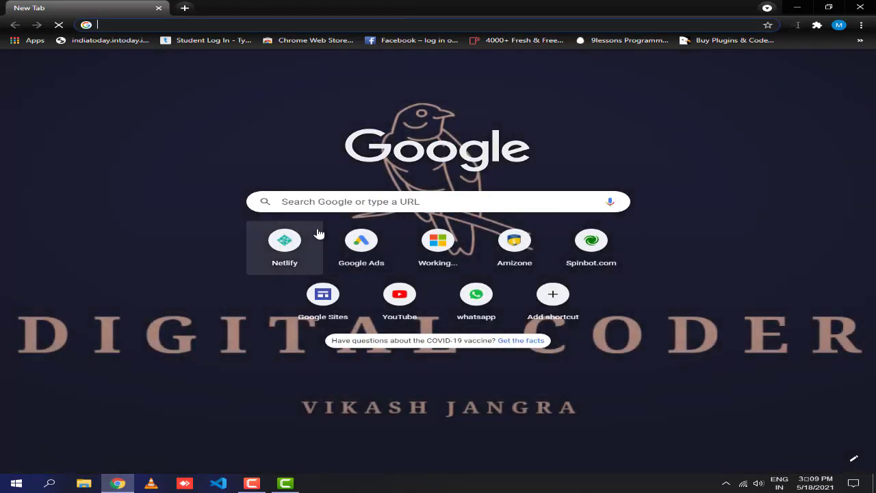
Search Google for 'webrapidhost' and open the first WebRapidHost result.
{"action": "left_click", "coordinate": [343, 201]}
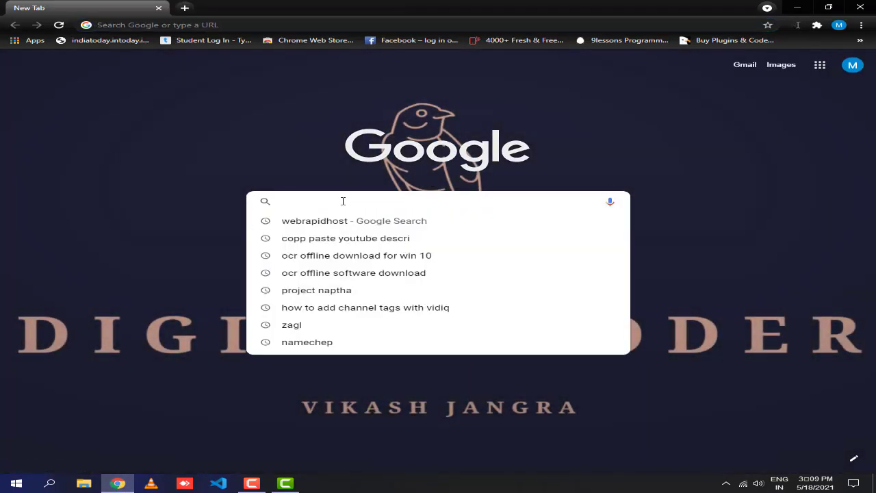
{"action": "type", "text": "webrapid"}
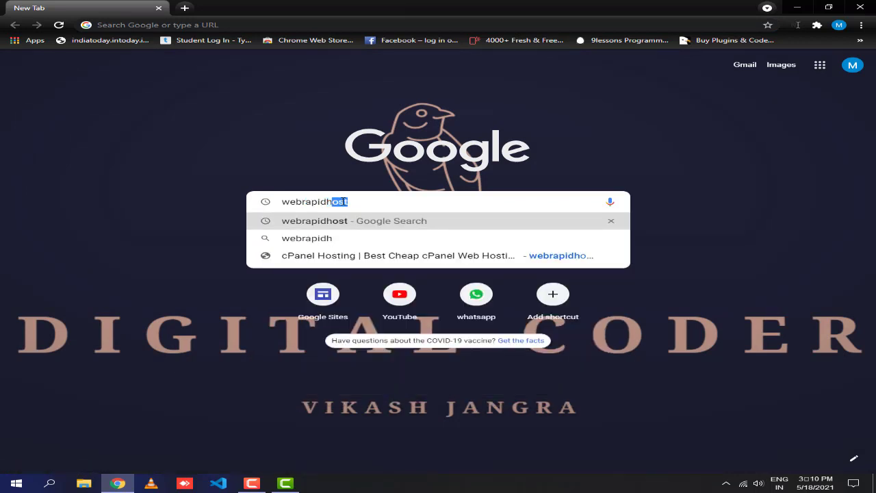
{"action": "type", "text": "host"}
{"action": "key", "text": "Return"}
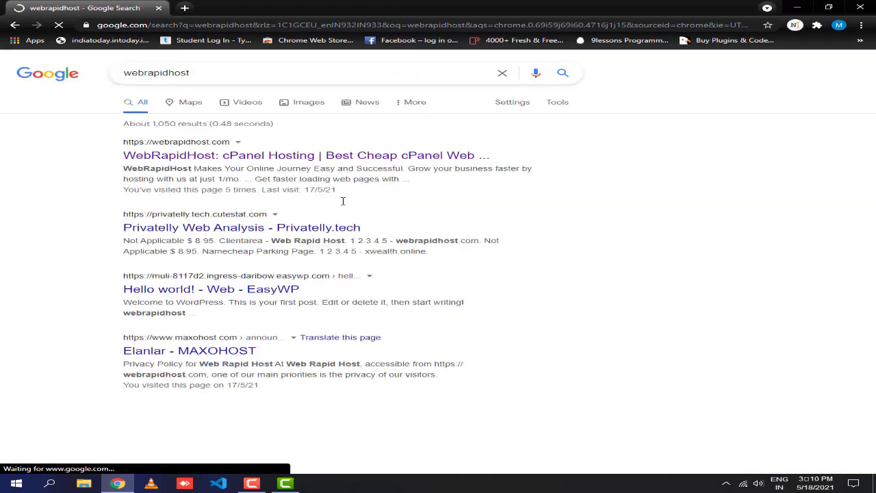
{"action": "left_click_drag", "start_coordinate": [490, 156], "coordinate": [531, 153]}
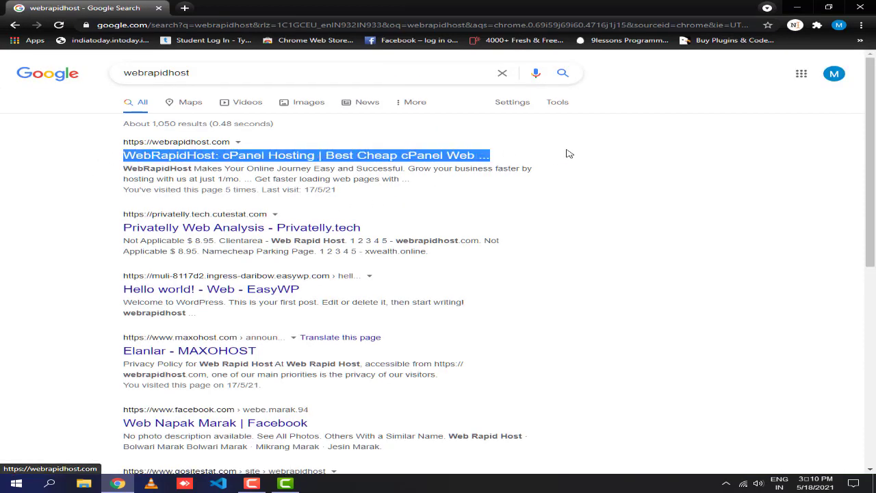
{"action": "left_click", "coordinate": [521, 189]}
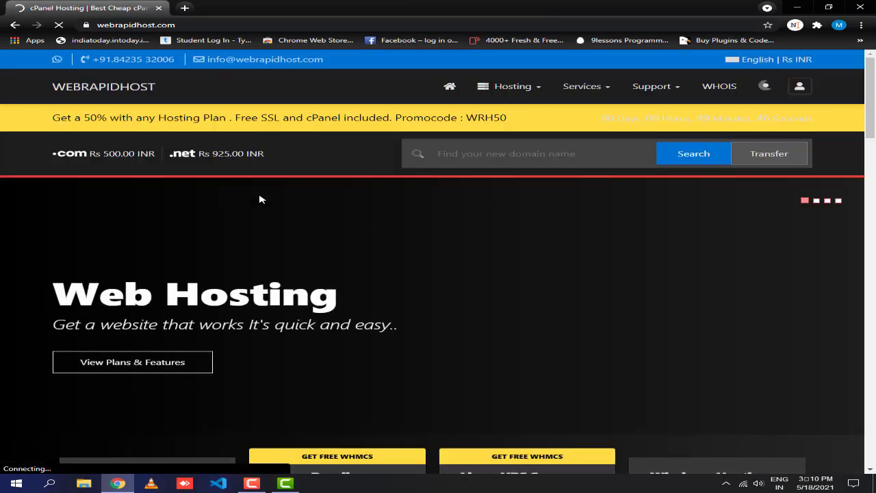
{"action": "scroll", "coordinate": [288, 235], "scroll_direction": "down", "scroll_amount": 4}
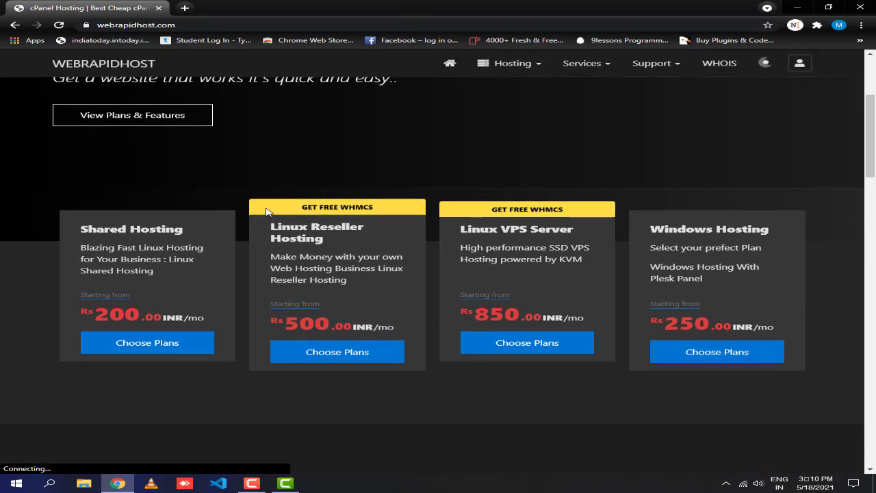
{"action": "left_click_drag", "start_coordinate": [211, 250], "coordinate": [582, 259]}
{"action": "left_click_drag", "start_coordinate": [760, 246], "coordinate": [640, 239]}
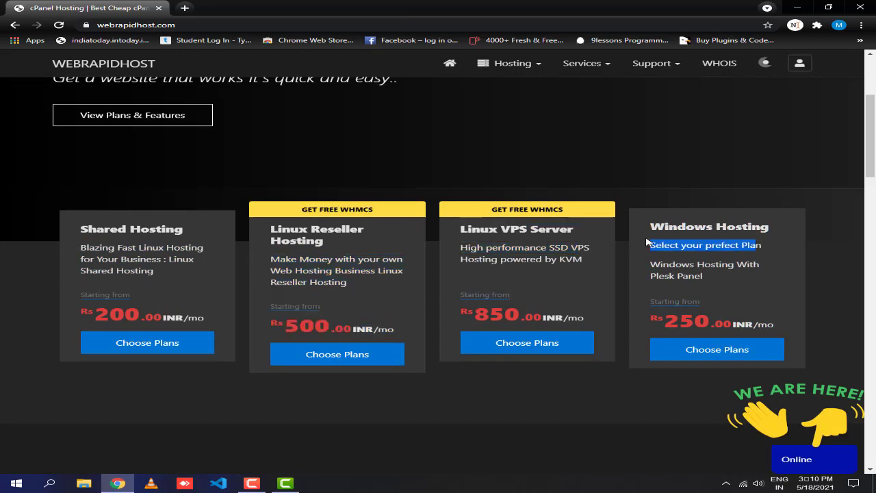
{"action": "left_click", "coordinate": [628, 233]}
{"action": "scroll", "coordinate": [629, 233], "scroll_direction": "down", "scroll_amount": 5}
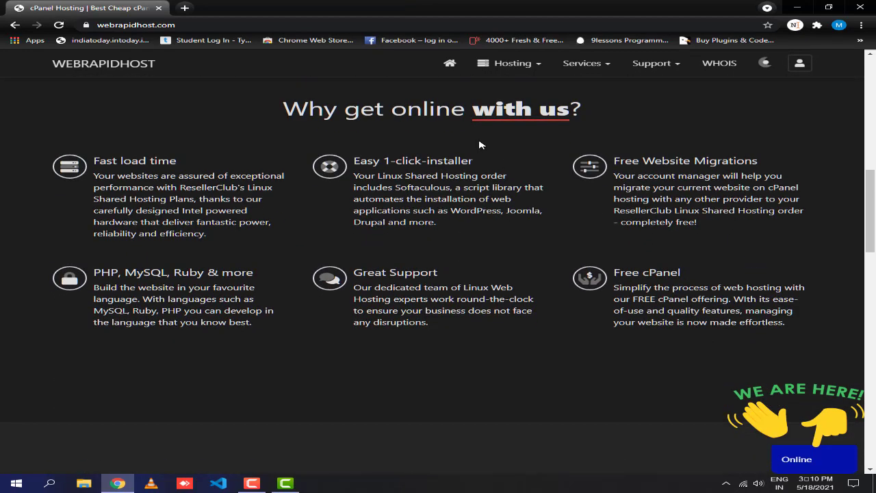
{"action": "left_click_drag", "start_coordinate": [596, 122], "coordinate": [247, 117]}
{"action": "left_click", "coordinate": [207, 177]}
{"action": "left_click_drag", "start_coordinate": [160, 161], "coordinate": [90, 159]}
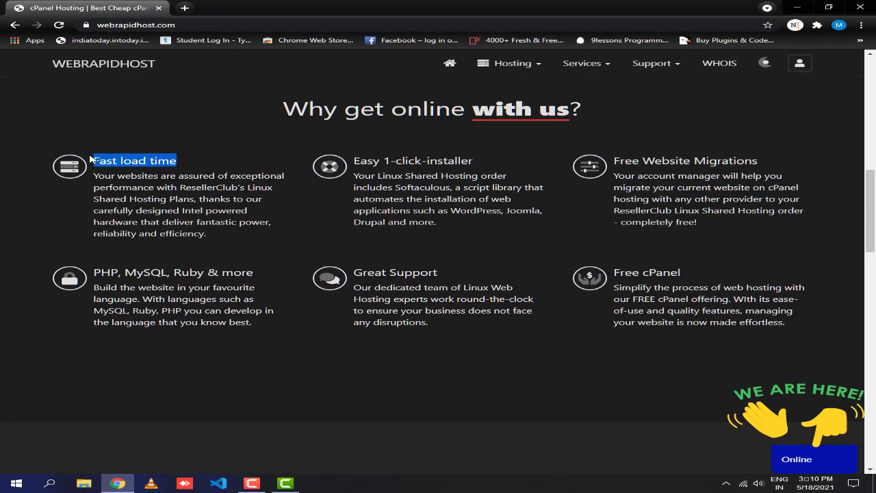
{"action": "left_click_drag", "start_coordinate": [478, 165], "coordinate": [322, 163]}
{"action": "left_click_drag", "start_coordinate": [452, 227], "coordinate": [351, 176]}
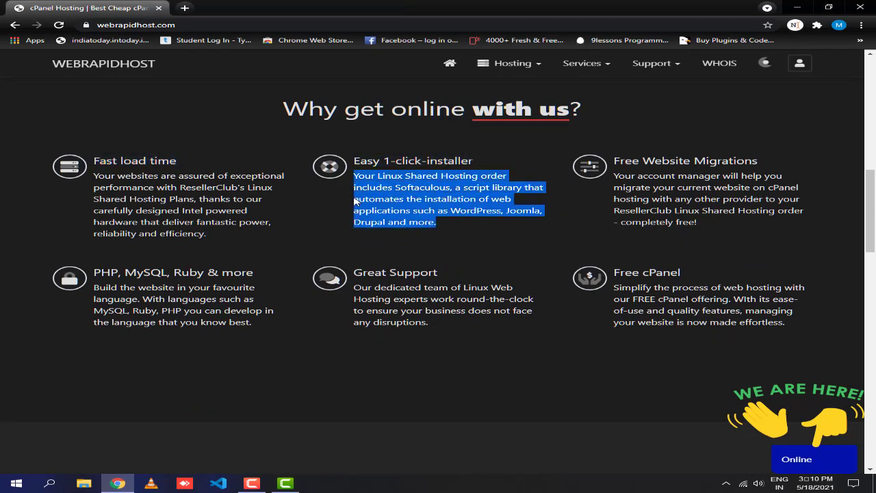
{"action": "left_click", "coordinate": [403, 237]}
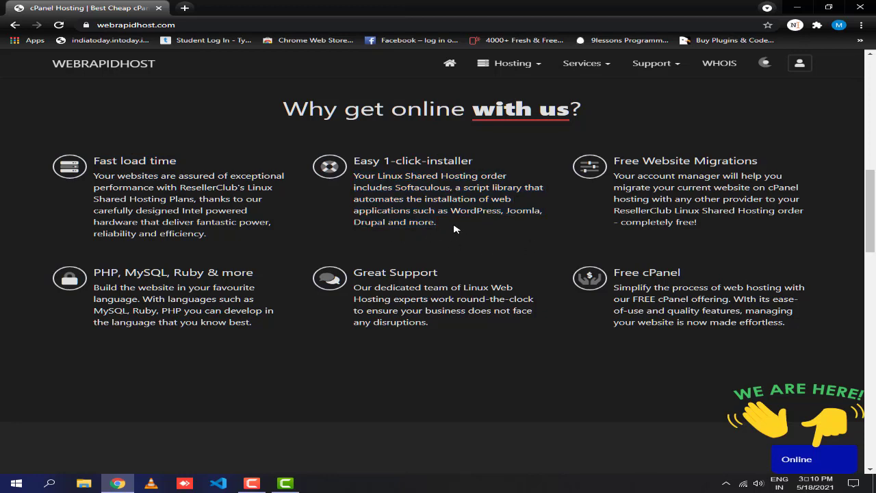
{"action": "left_click_drag", "start_coordinate": [745, 162], "coordinate": [624, 162]}
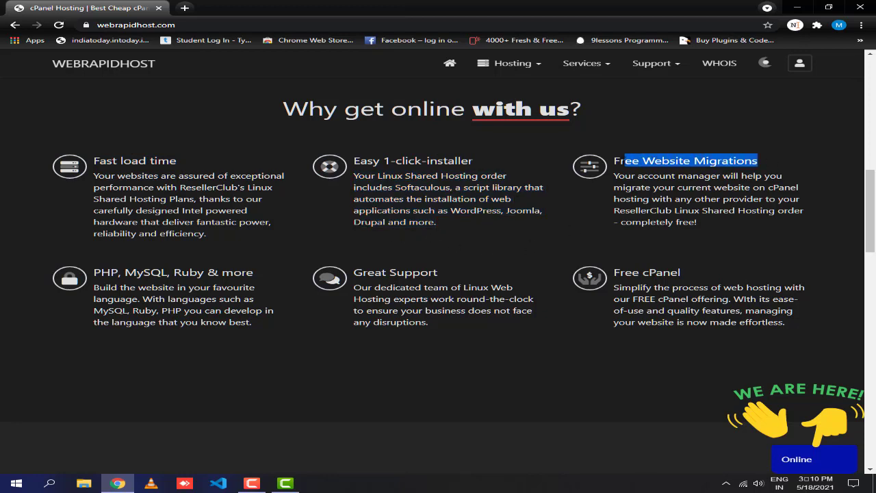
{"action": "left_click", "coordinate": [694, 271]}
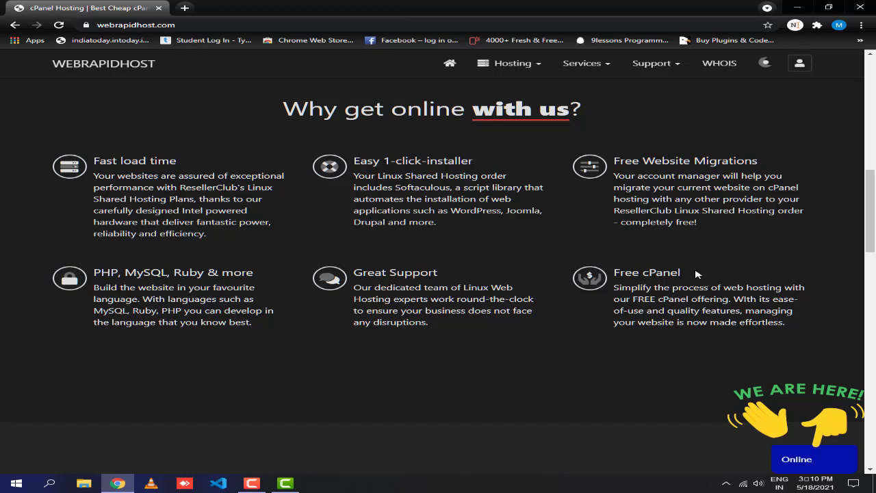
{"action": "left_click_drag", "start_coordinate": [446, 274], "coordinate": [354, 273]}
{"action": "left_click_drag", "start_coordinate": [254, 273], "coordinate": [111, 273]}
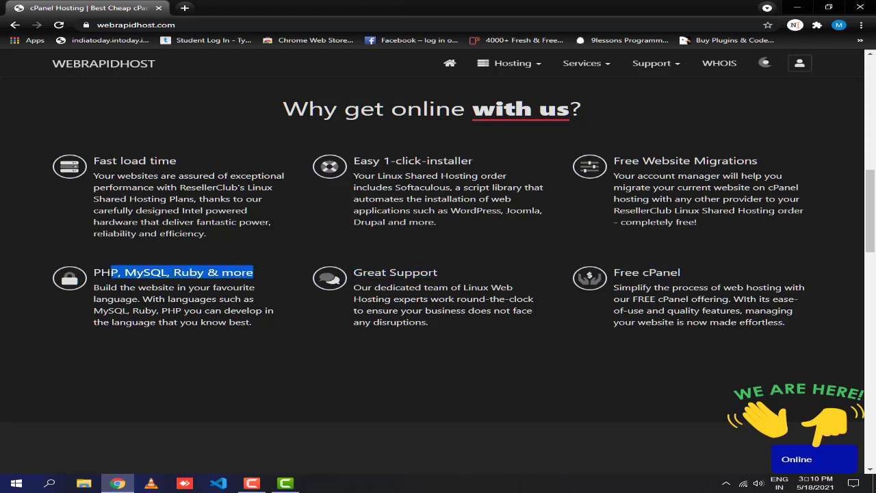
{"action": "left_click", "coordinate": [673, 175]}
{"action": "left_click_drag", "start_coordinate": [749, 157], "coordinate": [614, 160]}
{"action": "left_click_drag", "start_coordinate": [747, 230], "coordinate": [615, 164]}
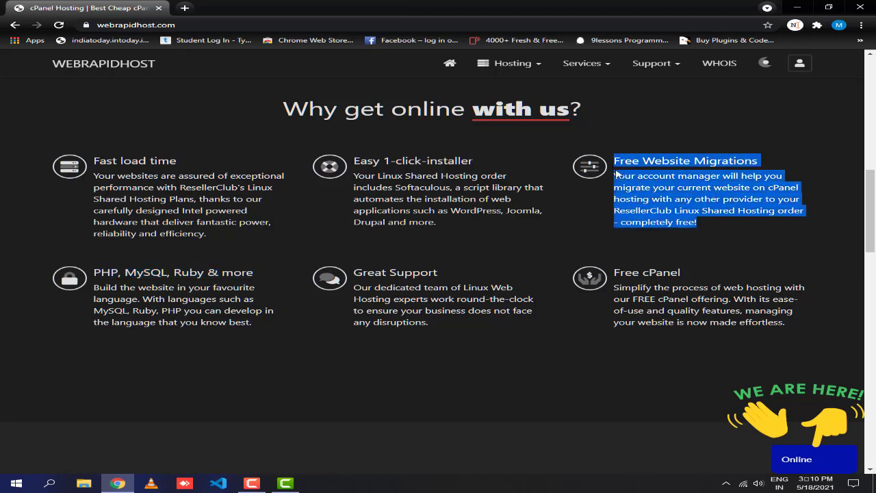
{"action": "left_click", "coordinate": [595, 216]}
{"action": "left_click_drag", "start_coordinate": [695, 185], "coordinate": [697, 175]}
{"action": "left_click", "coordinate": [702, 226]}
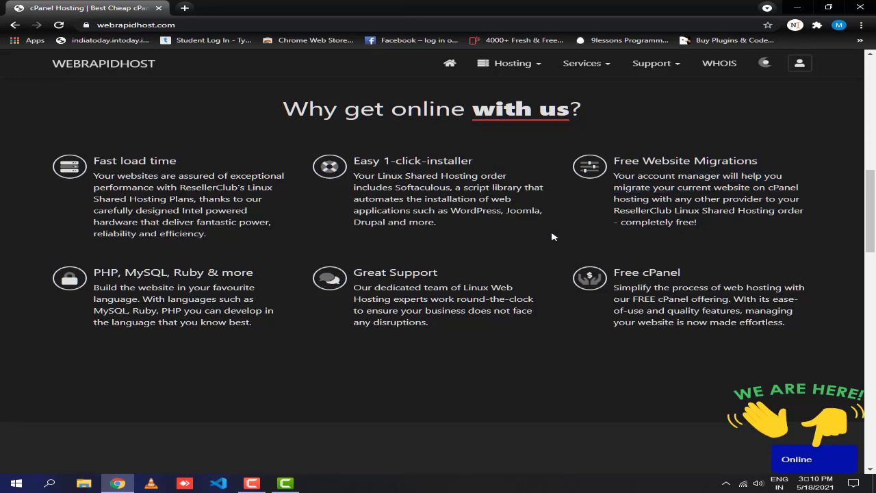
{"action": "scroll", "coordinate": [552, 235], "scroll_direction": "down", "scroll_amount": 4}
{"action": "scroll", "coordinate": [489, 340], "scroll_direction": "down", "scroll_amount": 1}
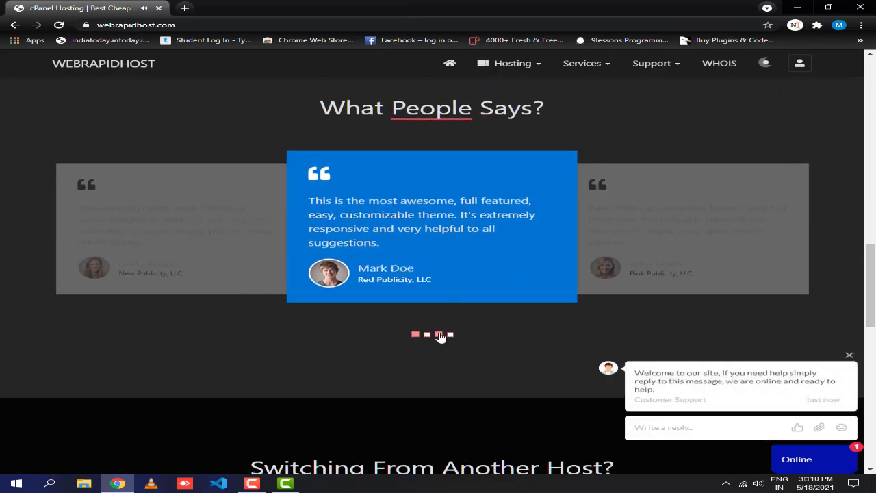
{"action": "left_click", "coordinate": [447, 337]}
{"action": "scroll", "coordinate": [476, 323], "scroll_direction": "down", "scroll_amount": 1}
{"action": "scroll", "coordinate": [473, 321], "scroll_direction": "down", "scroll_amount": 3}
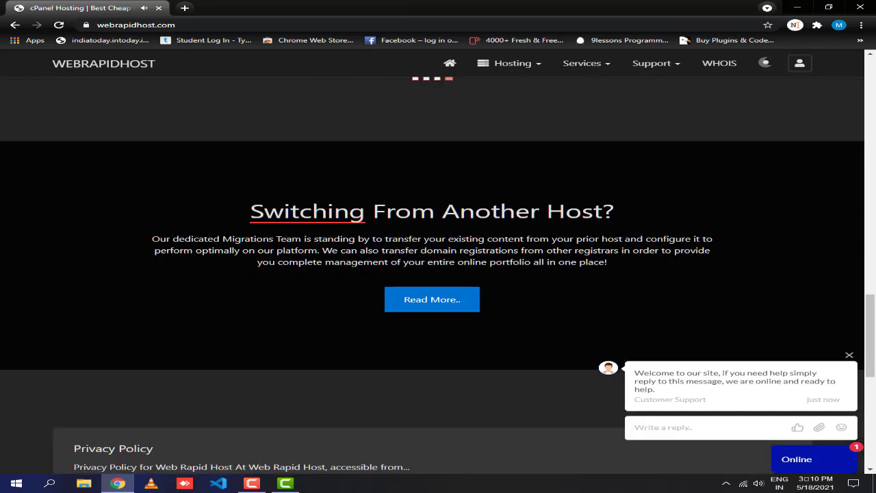
{"action": "scroll", "coordinate": [421, 306], "scroll_direction": "down", "scroll_amount": 3}
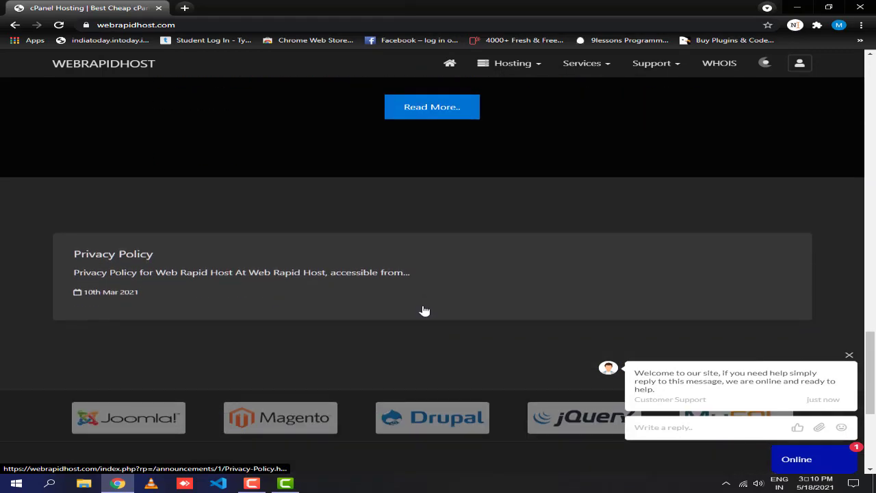
{"action": "scroll", "coordinate": [380, 304], "scroll_direction": "down", "scroll_amount": 2}
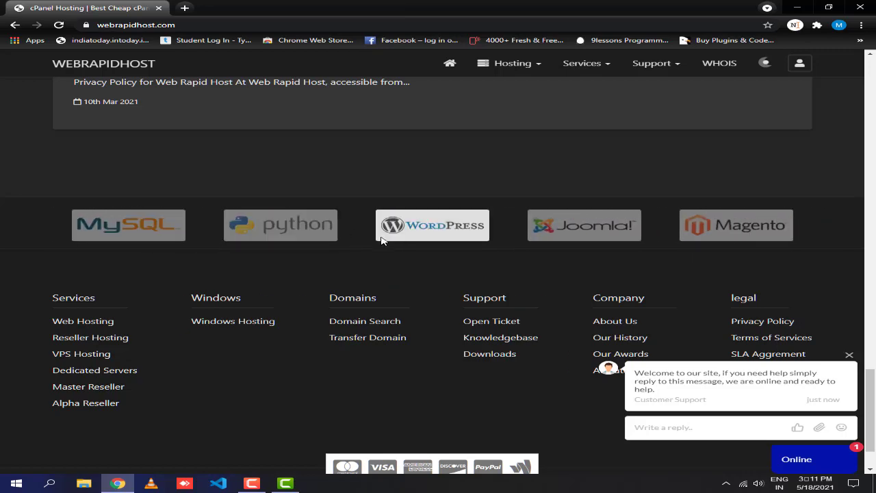
{"action": "scroll", "coordinate": [416, 286], "scroll_direction": "down", "scroll_amount": 1}
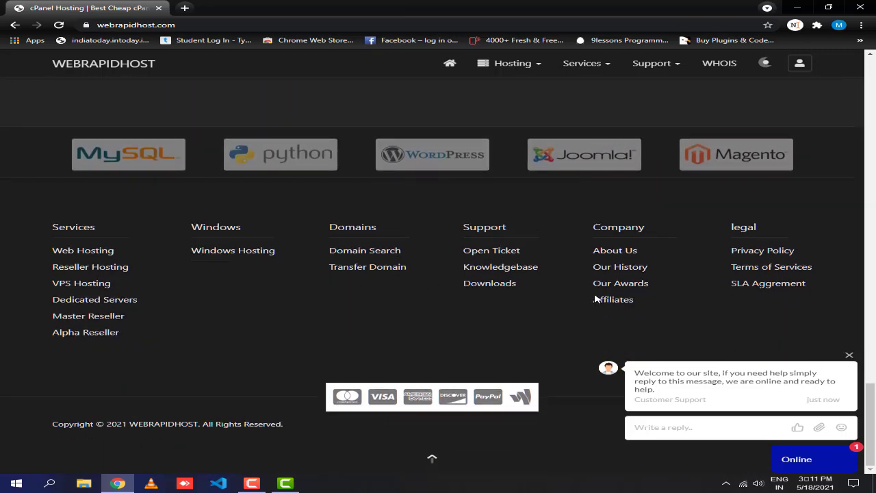
{"action": "scroll", "coordinate": [565, 362], "scroll_direction": "up", "scroll_amount": 15}
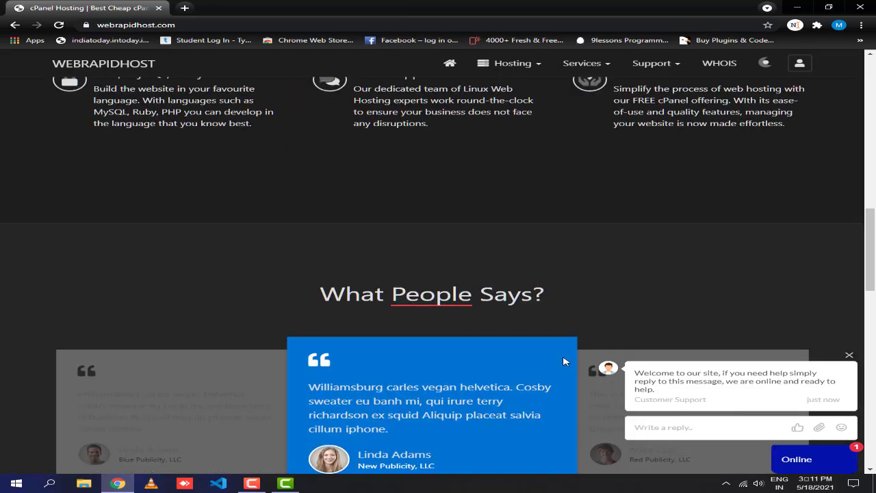
{"action": "scroll", "coordinate": [566, 362], "scroll_direction": "up", "scroll_amount": 5}
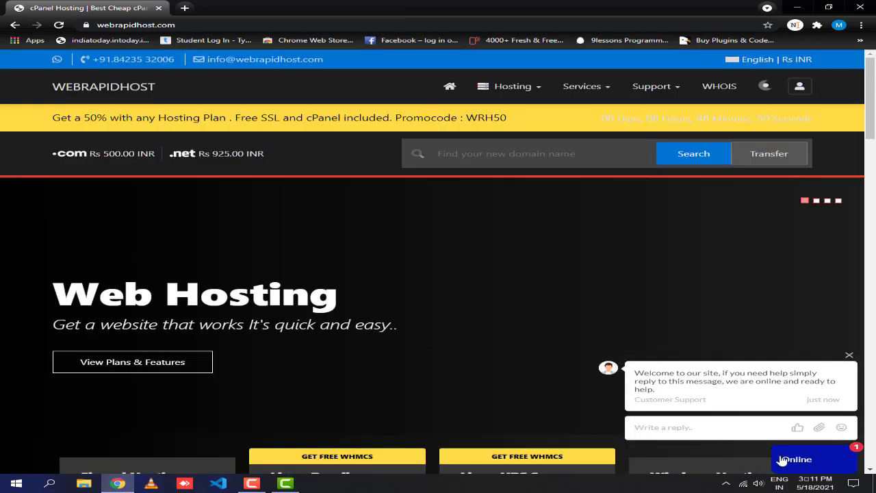
Close the live support chat and open the WhatsApp contact link.
{"action": "left_click", "coordinate": [807, 461]}
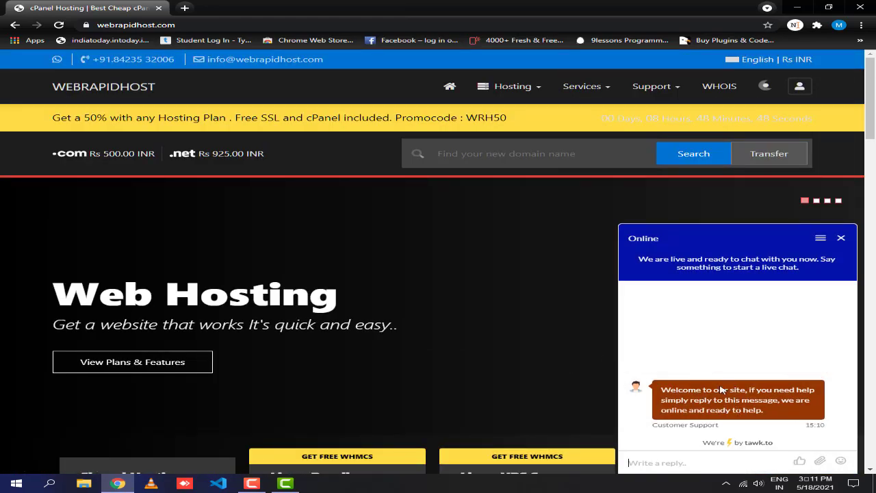
{"action": "left_click", "coordinate": [843, 237]}
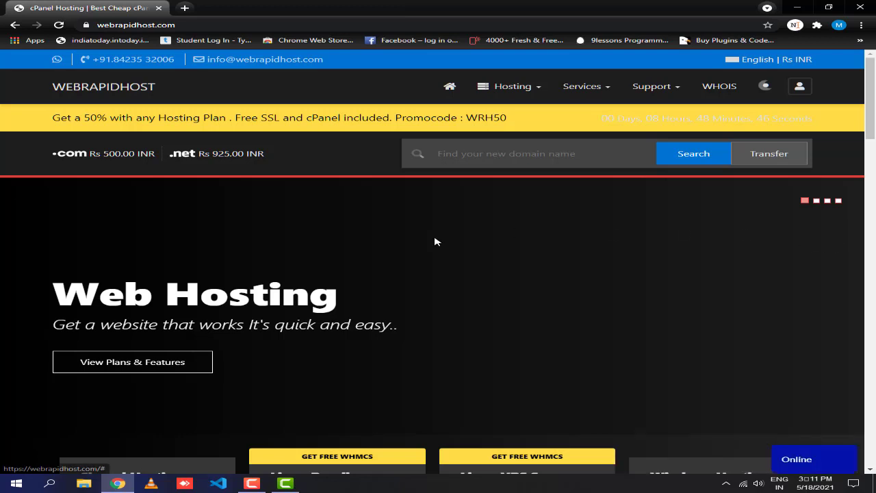
{"action": "left_click", "coordinate": [58, 61]}
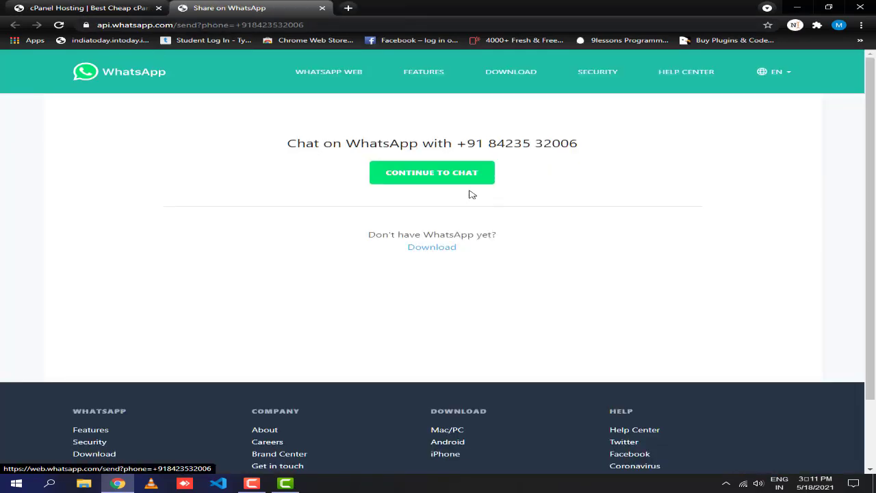
Return to the hosting site tab, dismiss the call prompt, and scroll down to the plan cards.
{"action": "left_click", "coordinate": [83, 7]}
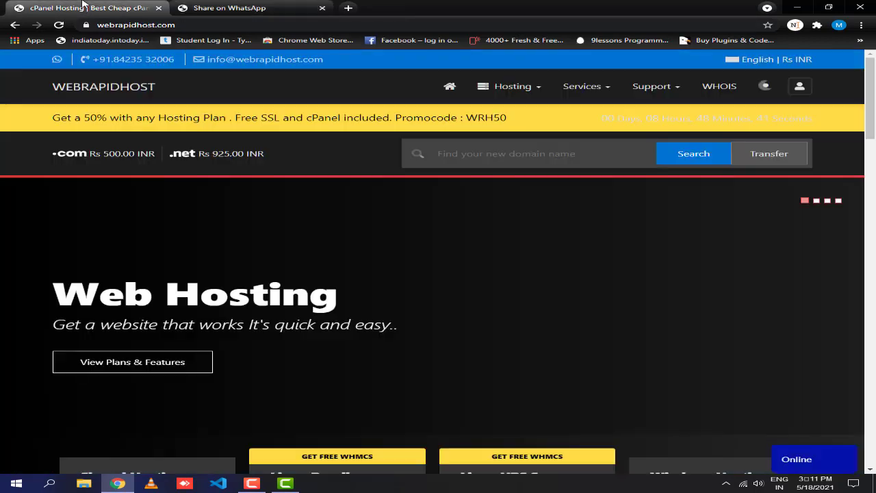
{"action": "left_click", "coordinate": [97, 63]}
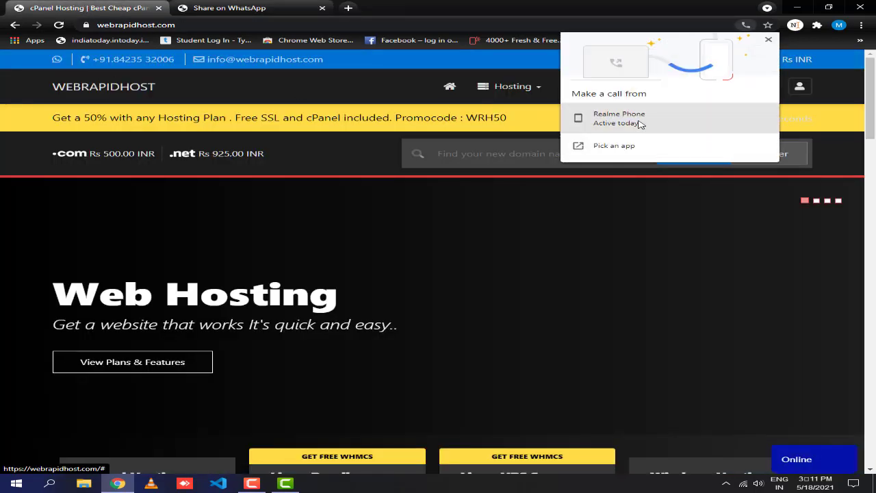
{"action": "left_click", "coordinate": [769, 41]}
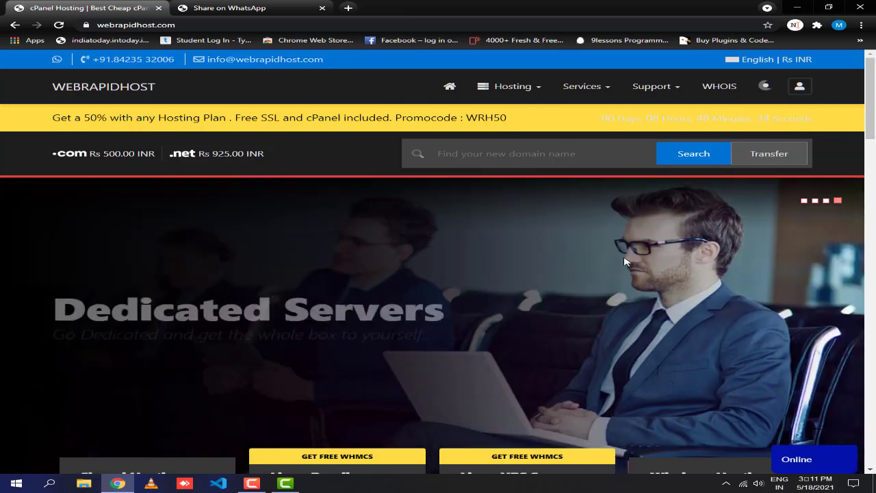
{"action": "scroll", "coordinate": [603, 274], "scroll_direction": "down", "scroll_amount": 2}
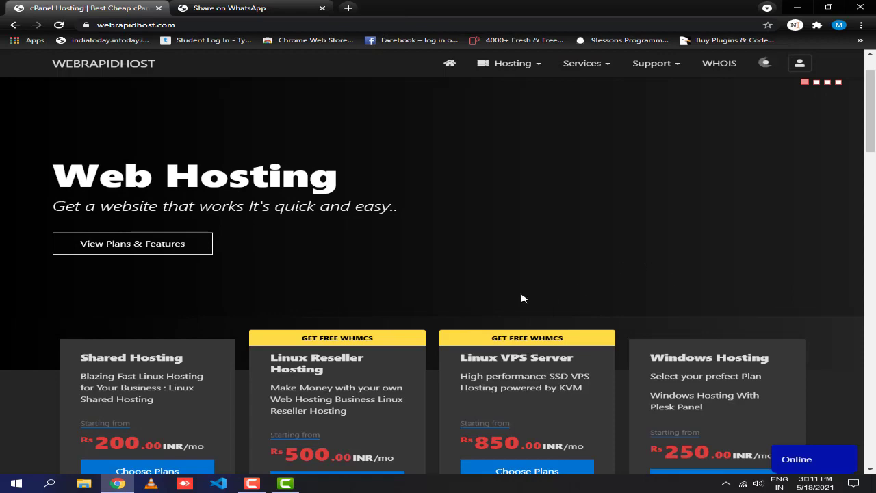
Highlight the Shared, Linux Reseller, Linux VPS and Windows Hosting plan titles on the homepage.
{"action": "scroll", "coordinate": [522, 298], "scroll_direction": "down", "scroll_amount": 3}
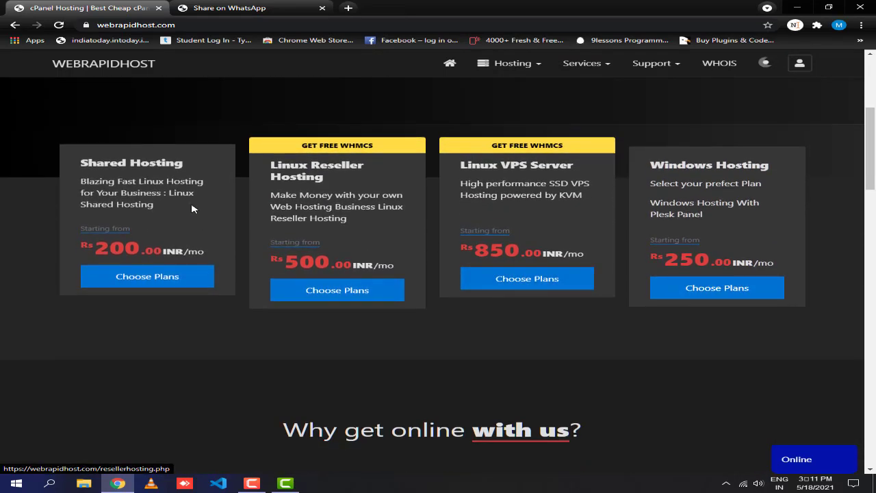
{"action": "left_click_drag", "start_coordinate": [155, 206], "coordinate": [72, 182]}
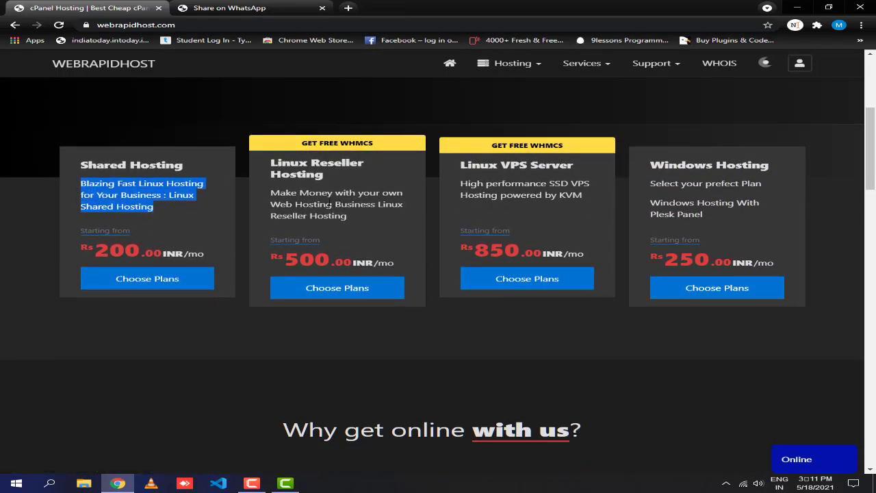
{"action": "left_click_drag", "start_coordinate": [187, 161], "coordinate": [53, 160]}
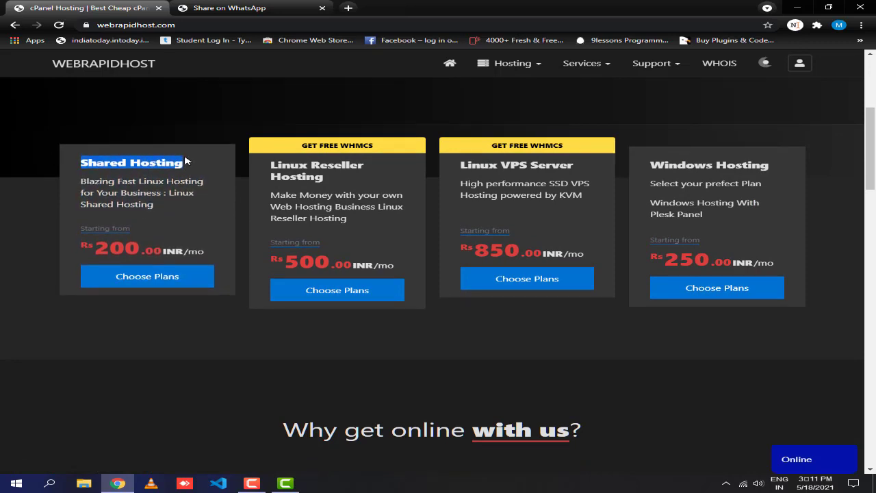
{"action": "left_click_drag", "start_coordinate": [260, 171], "coordinate": [325, 177]}
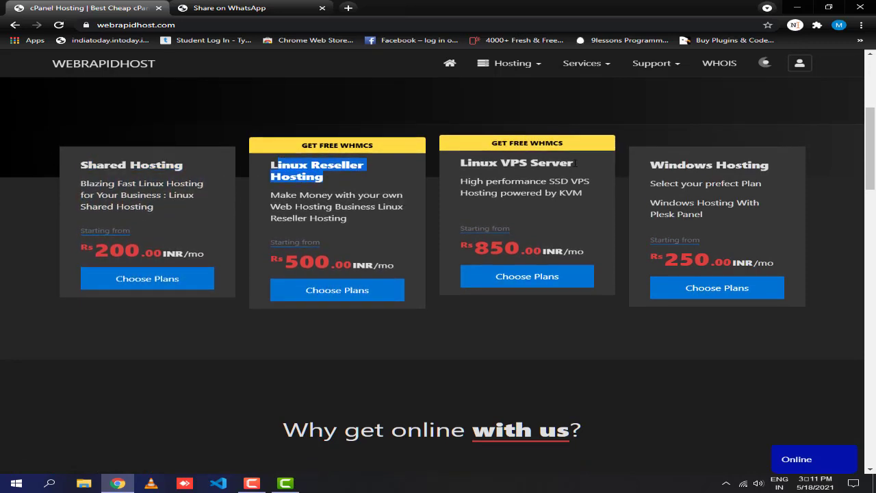
{"action": "left_click_drag", "start_coordinate": [575, 163], "coordinate": [463, 163]}
{"action": "left_click_drag", "start_coordinate": [774, 163], "coordinate": [686, 163]}
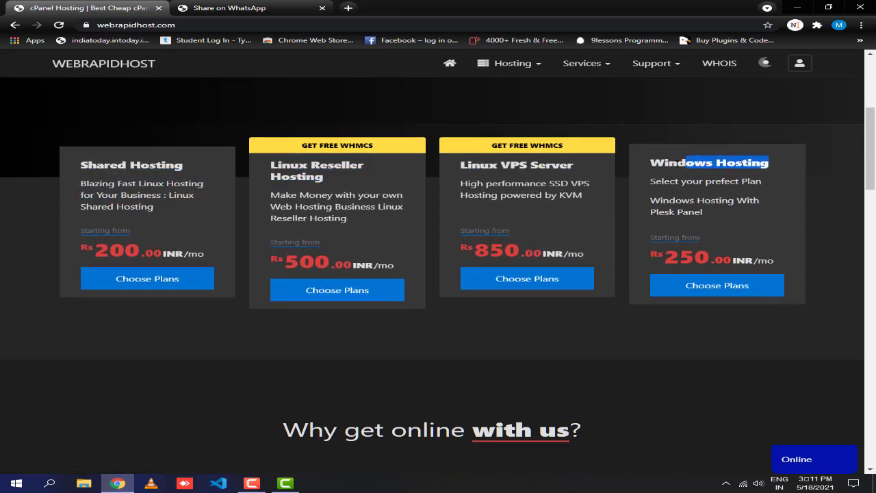
{"action": "left_click", "coordinate": [641, 244]}
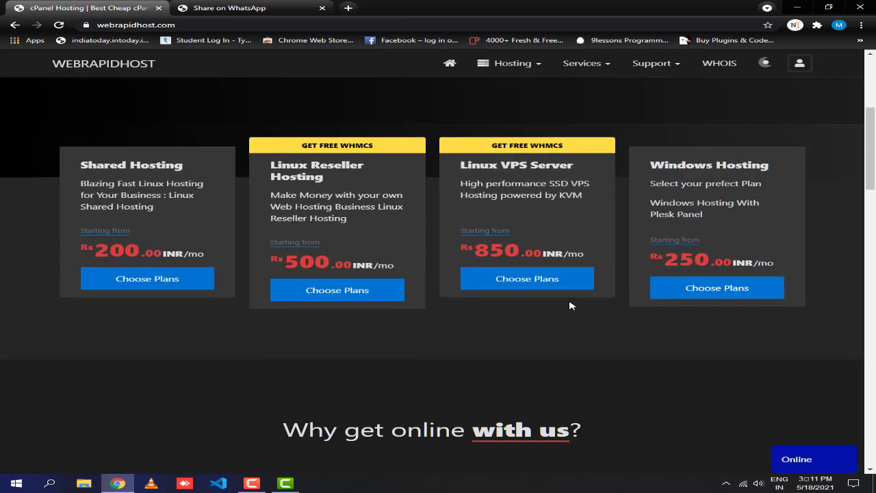
{"action": "scroll", "coordinate": [460, 315], "scroll_direction": "down", "scroll_amount": 1}
{"action": "scroll", "coordinate": [457, 299], "scroll_direction": "up", "scroll_amount": 2}
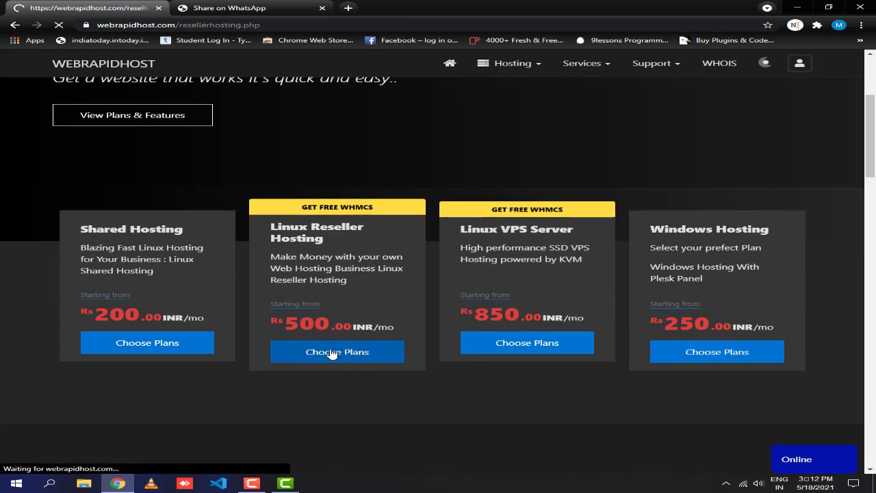
{"action": "scroll", "coordinate": [345, 318], "scroll_direction": "down", "scroll_amount": 3}
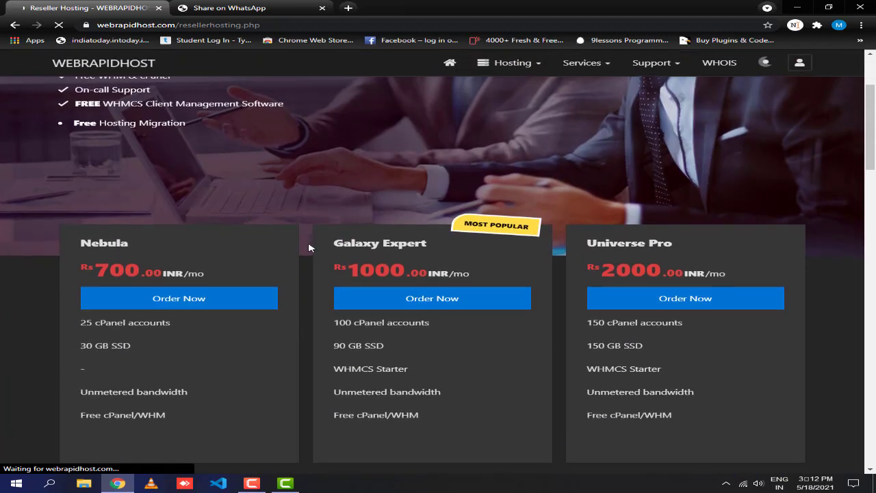
{"action": "scroll", "coordinate": [294, 274], "scroll_direction": "down", "scroll_amount": 1}
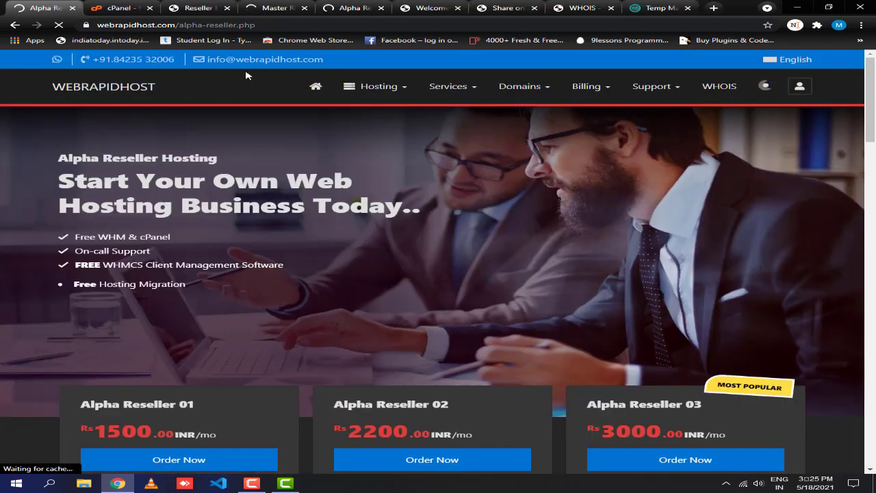
Browse the Hosting menu's hosting types, then switch to the Reseller Hosting tab.
{"action": "left_click", "coordinate": [394, 87]}
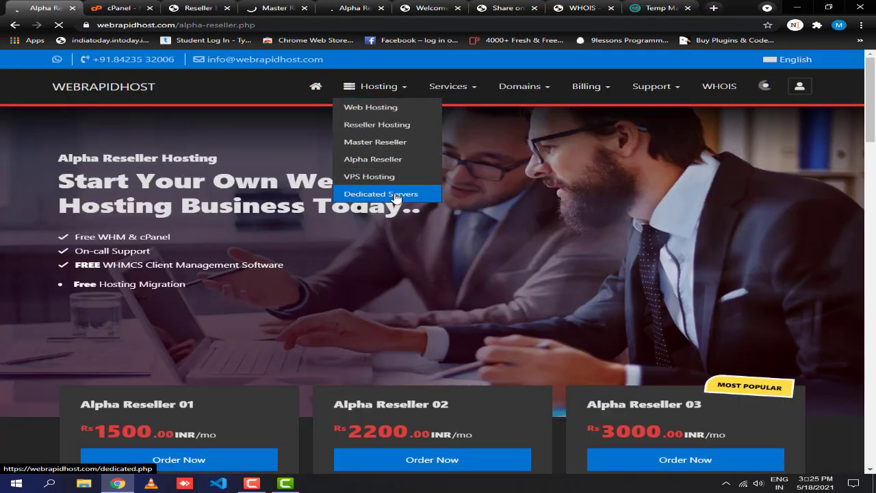
{"action": "mouse_move", "coordinate": [529, 94]}
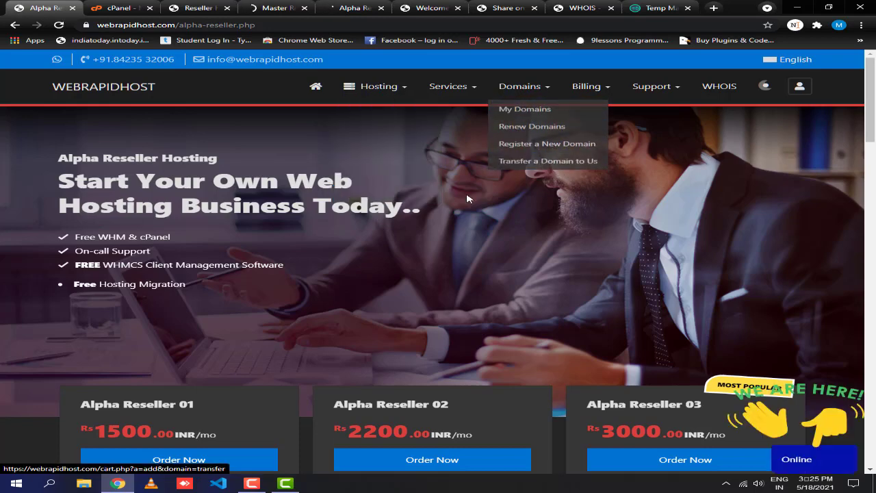
{"action": "scroll", "coordinate": [469, 245], "scroll_direction": "down", "scroll_amount": 15}
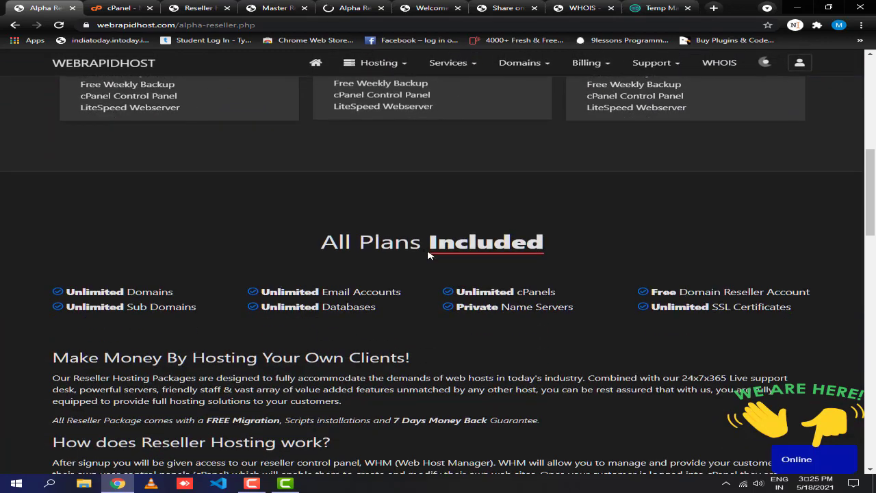
{"action": "scroll", "coordinate": [409, 263], "scroll_direction": "down", "scroll_amount": 5}
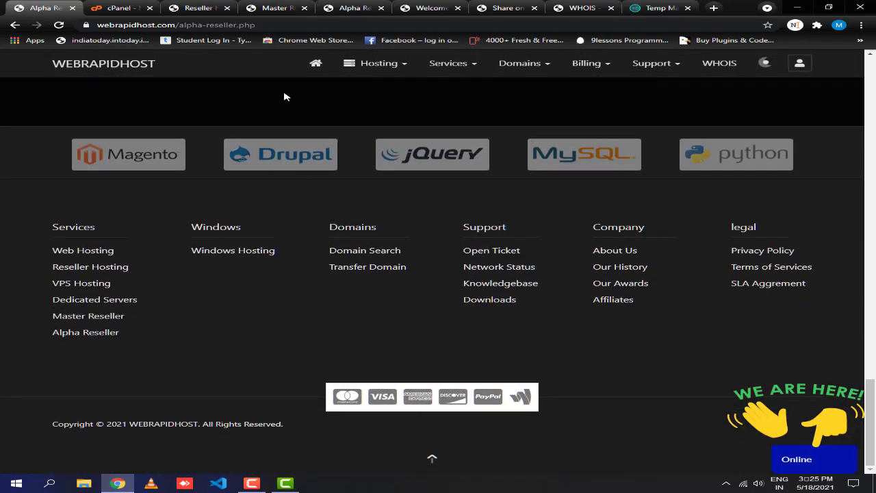
{"action": "left_click", "coordinate": [199, 7]}
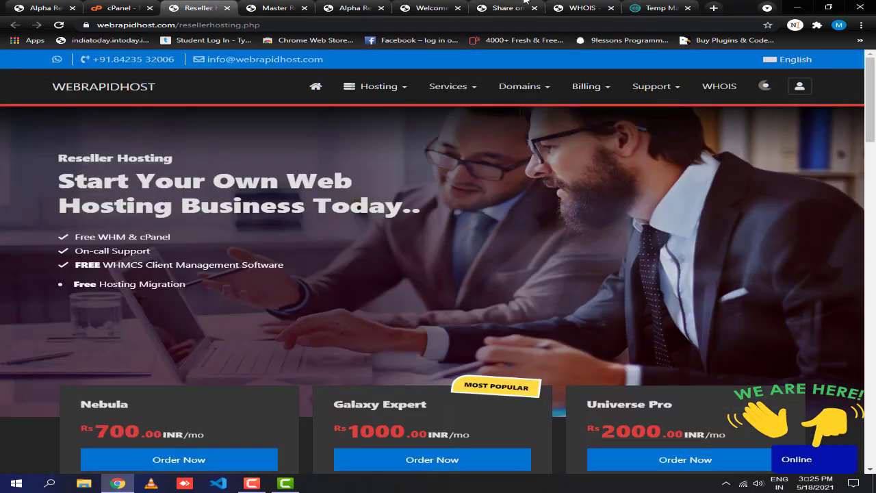
Highlight the Nebula and Universe Pro plan prices, features and bandwidth details.
{"action": "scroll", "coordinate": [369, 191], "scroll_direction": "down", "scroll_amount": 3}
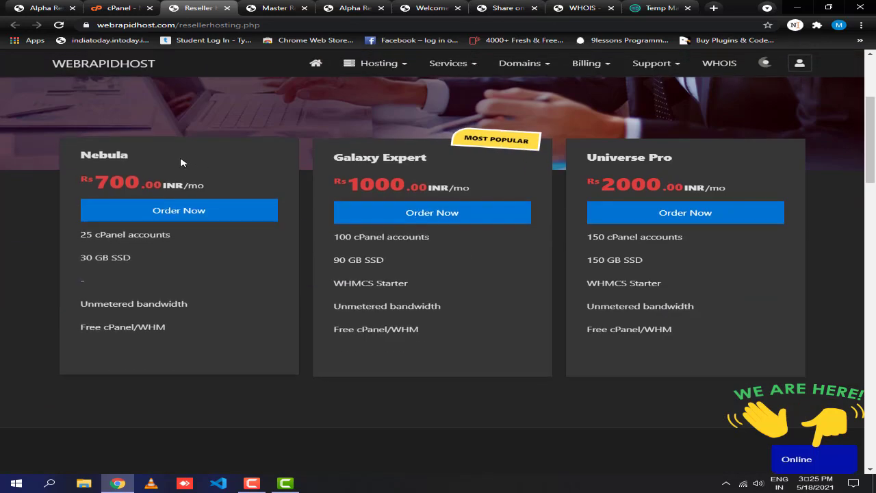
{"action": "left_click_drag", "start_coordinate": [182, 163], "coordinate": [464, 169]}
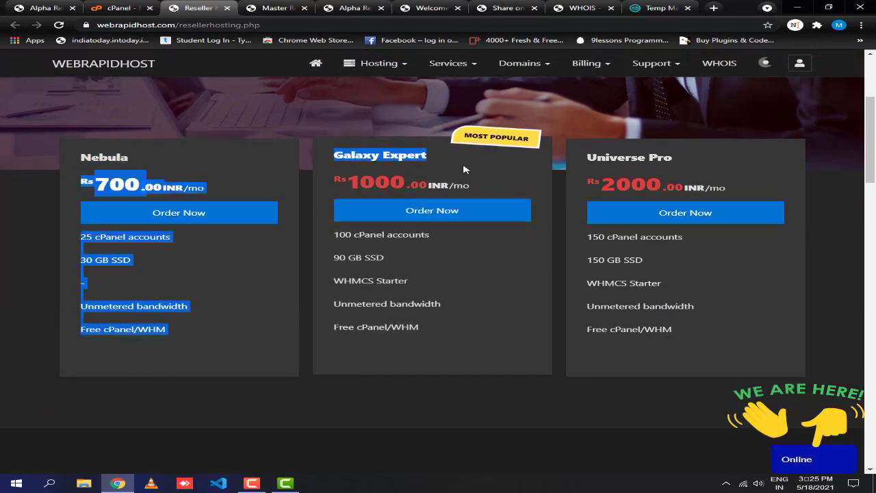
{"action": "left_click", "coordinate": [463, 170]}
{"action": "left_click_drag", "start_coordinate": [680, 160], "coordinate": [587, 164]}
{"action": "left_click", "coordinate": [581, 166]}
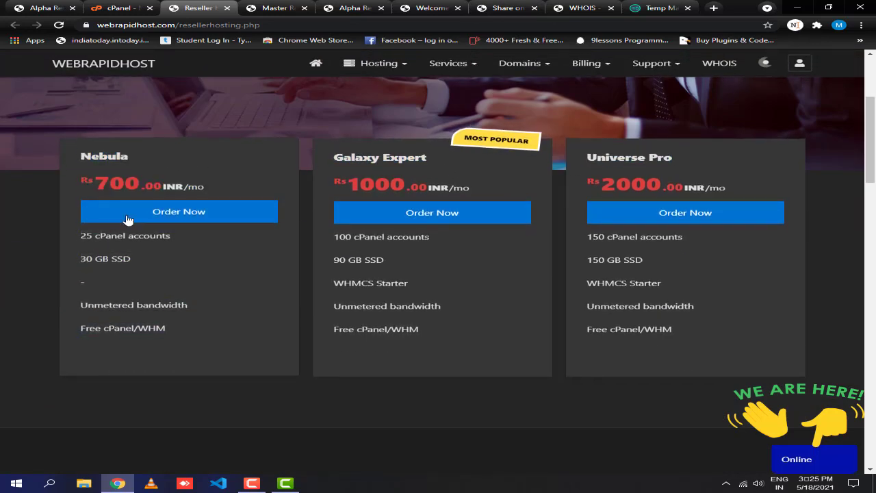
{"action": "left_click_drag", "start_coordinate": [186, 239], "coordinate": [80, 154]}
{"action": "left_click", "coordinate": [198, 264]}
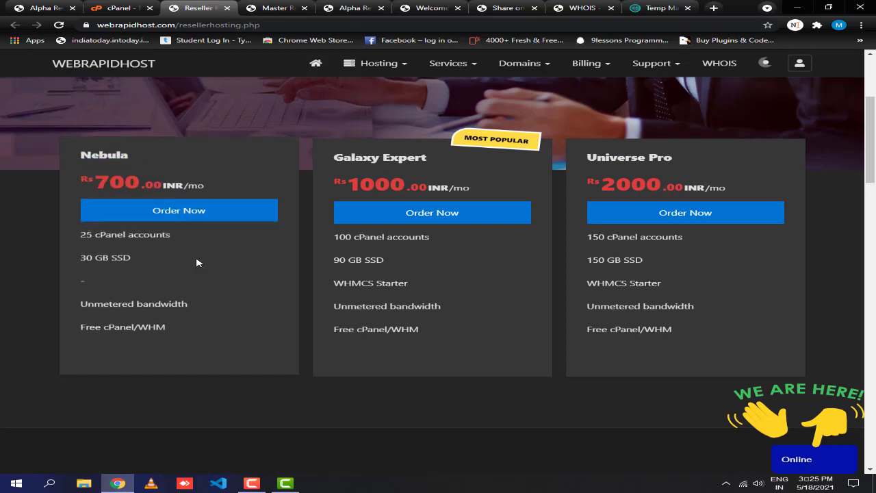
{"action": "scroll", "coordinate": [268, 278], "scroll_direction": "down", "scroll_amount": 2}
{"action": "left_click_drag", "start_coordinate": [216, 189], "coordinate": [89, 82]}
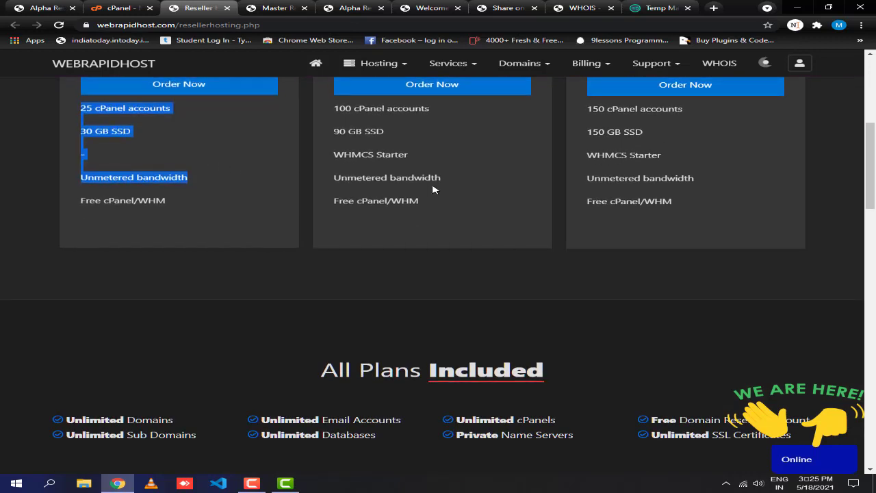
{"action": "scroll", "coordinate": [445, 226], "scroll_direction": "up", "scroll_amount": 1}
{"action": "left_click_drag", "start_coordinate": [455, 241], "coordinate": [313, 240]}
{"action": "left_click", "coordinate": [719, 244]}
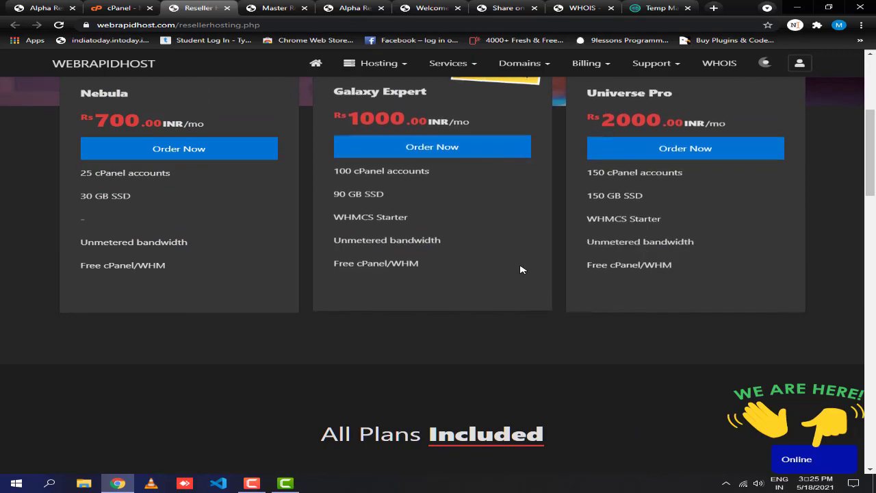
Highlight the Free WHM & cPanel and Free Hosting Migration features, then switch to the Master Reseller tab.
{"action": "scroll", "coordinate": [536, 274], "scroll_direction": "down", "scroll_amount": 4}
{"action": "scroll", "coordinate": [536, 275], "scroll_direction": "down", "scroll_amount": 2}
{"action": "scroll", "coordinate": [392, 292], "scroll_direction": "up", "scroll_amount": 8}
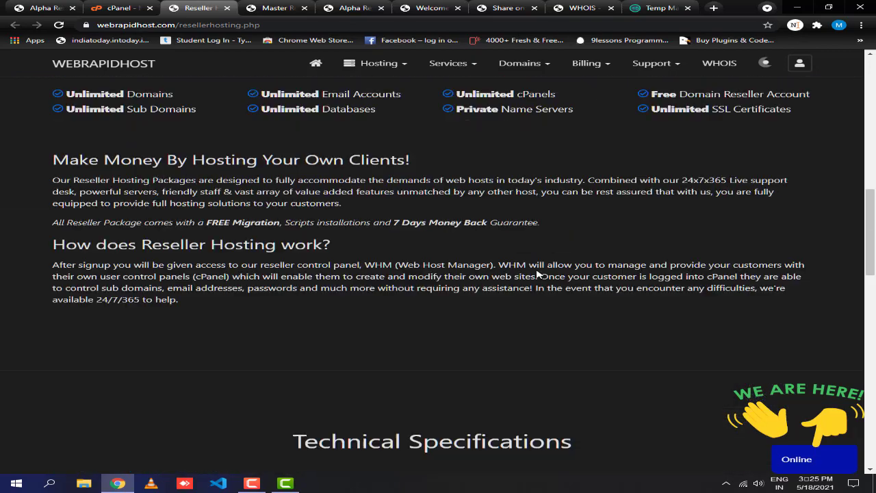
{"action": "scroll", "coordinate": [393, 292], "scroll_direction": "up", "scroll_amount": 4}
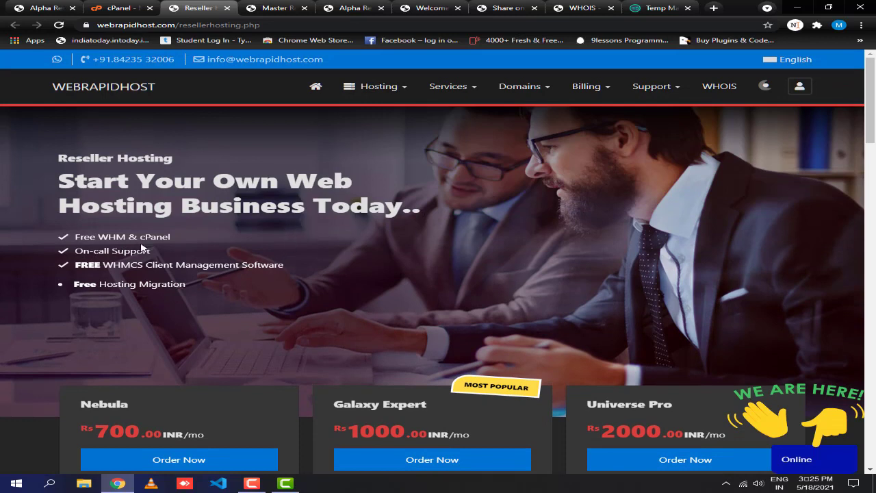
{"action": "left_click_drag", "start_coordinate": [188, 236], "coordinate": [79, 235]}
{"action": "left_click_drag", "start_coordinate": [195, 285], "coordinate": [107, 284]}
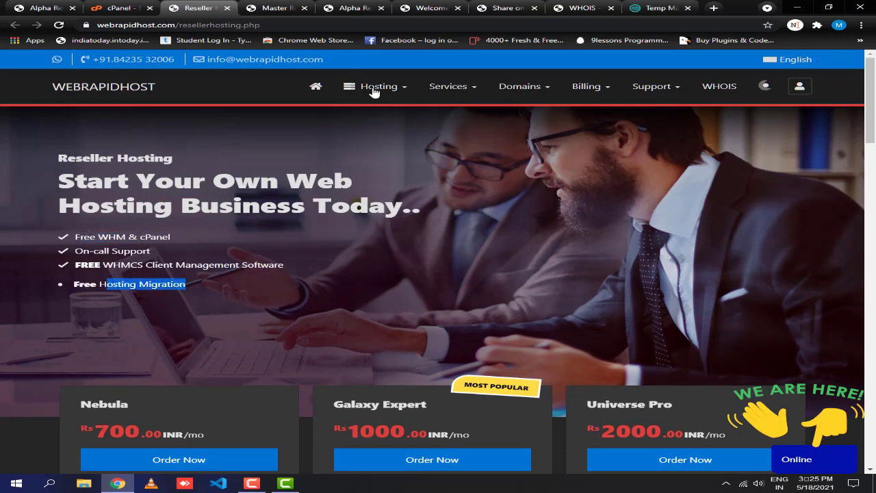
{"action": "left_click", "coordinate": [277, 7]}
Compare the Master Reseller 01, Master Reseller 02 and Master -Unlimited titles and prices.
{"action": "scroll", "coordinate": [439, 273], "scroll_direction": "down", "scroll_amount": 3}
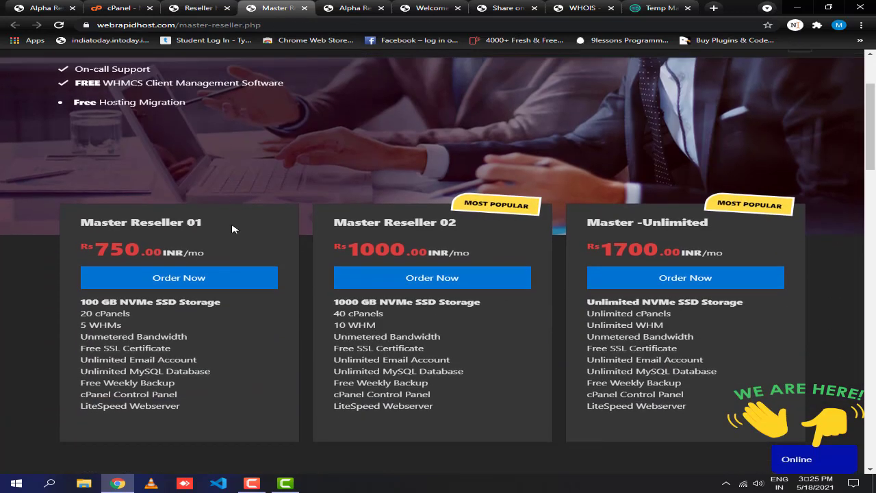
{"action": "left_click_drag", "start_coordinate": [226, 219], "coordinate": [93, 219]}
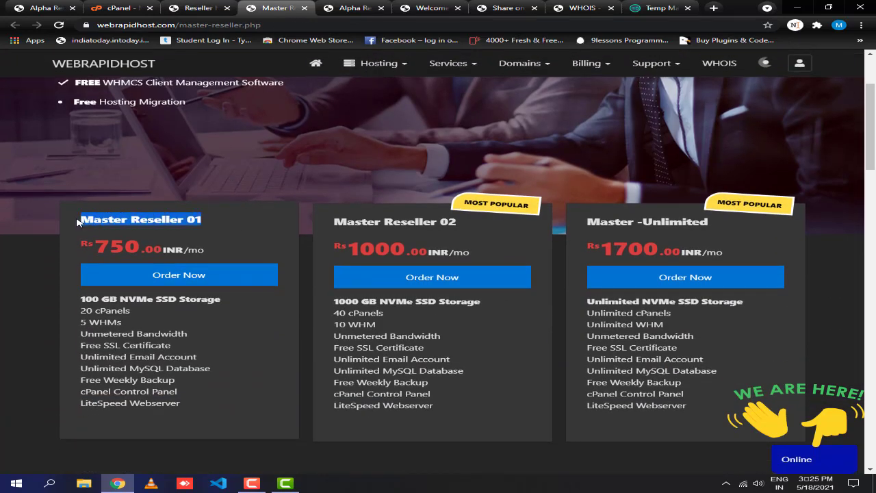
{"action": "left_click", "coordinate": [216, 233]}
{"action": "left_click_drag", "start_coordinate": [222, 252], "coordinate": [114, 245]}
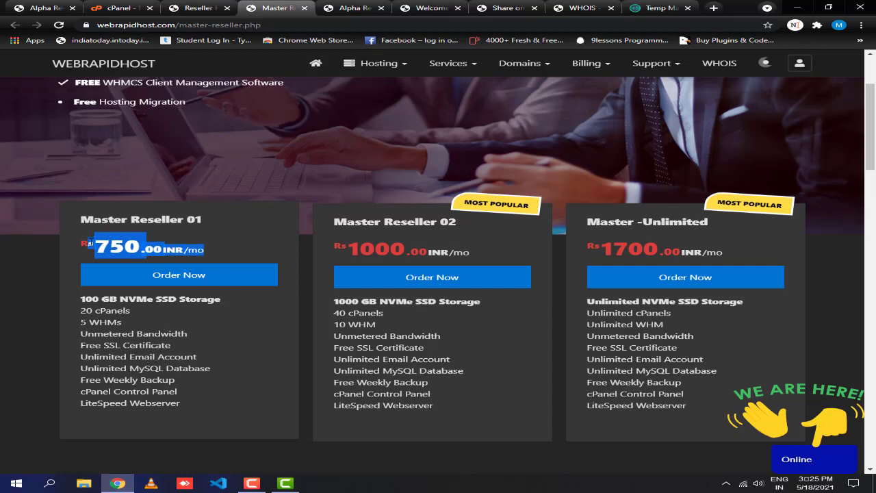
{"action": "left_click", "coordinate": [249, 251]}
{"action": "left_click_drag", "start_coordinate": [482, 246], "coordinate": [319, 224]}
{"action": "left_click_drag", "start_coordinate": [733, 250], "coordinate": [595, 210]}
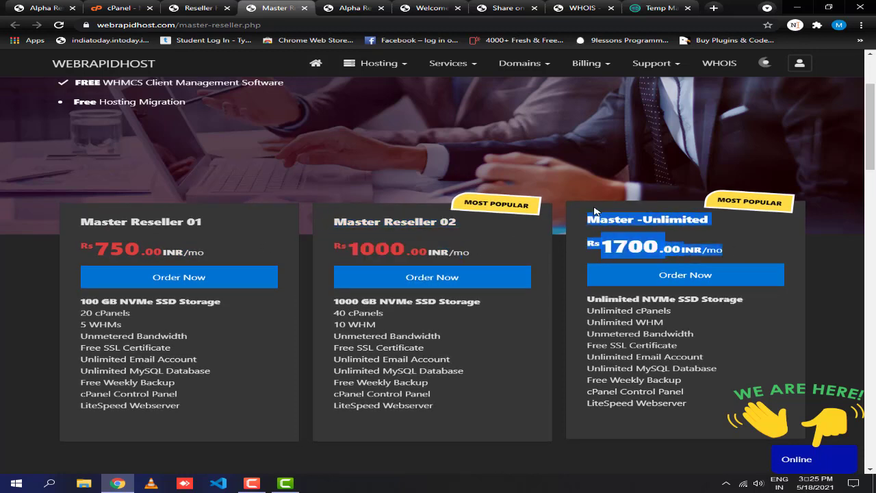
{"action": "scroll", "coordinate": [514, 274], "scroll_direction": "down", "scroll_amount": 1}
{"action": "scroll", "coordinate": [450, 317], "scroll_direction": "up", "scroll_amount": 3}
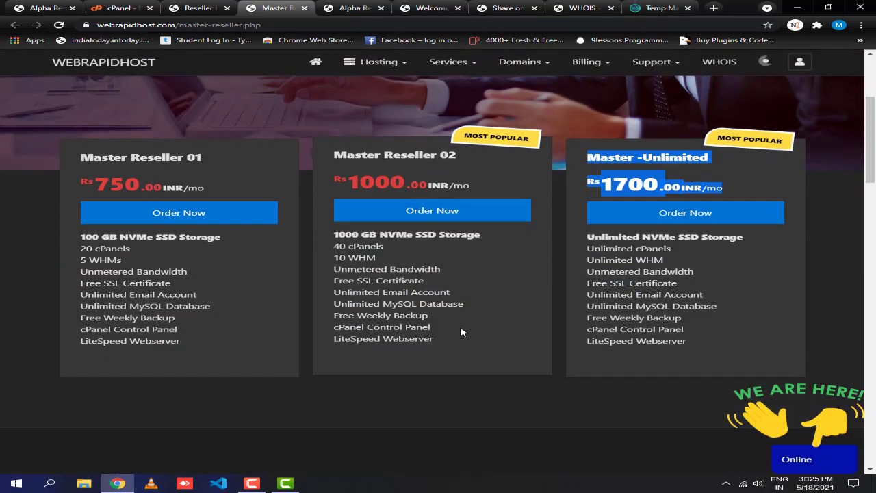
On the Alpha Reseller tab, compare Alpha Reseller 01, 02 and 03 at Rs 1500, 2200 and 3000.
{"action": "left_click", "coordinate": [347, 7]}
{"action": "scroll", "coordinate": [312, 200], "scroll_direction": "down", "scroll_amount": 4}
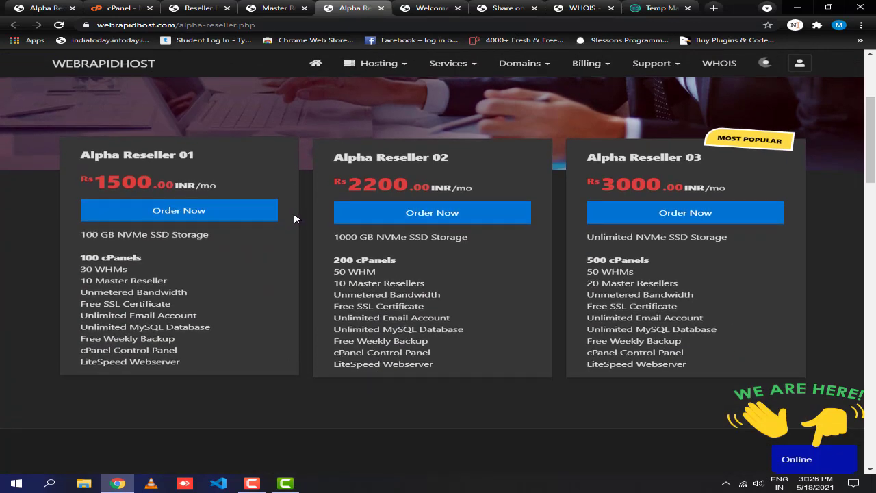
{"action": "left_click_drag", "start_coordinate": [93, 180], "coordinate": [202, 166]}
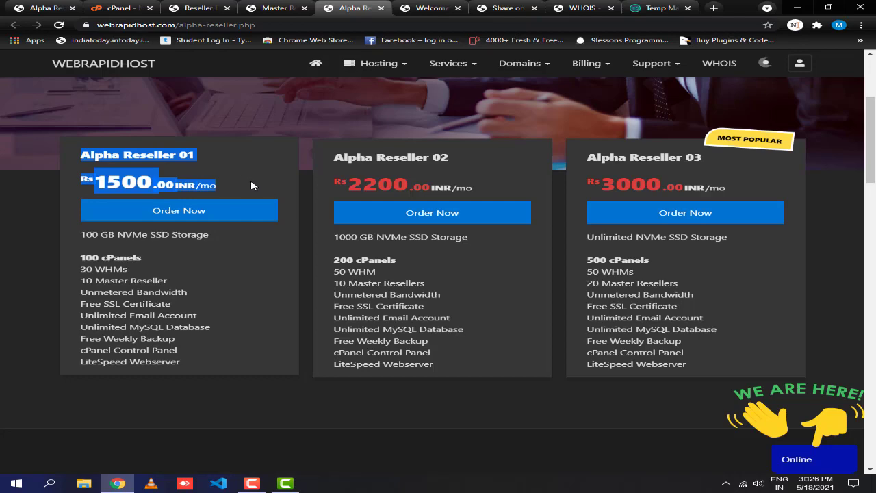
{"action": "left_click_drag", "start_coordinate": [470, 191], "coordinate": [334, 154]}
{"action": "left_click_drag", "start_coordinate": [601, 180], "coordinate": [588, 156]}
{"action": "left_click", "coordinate": [735, 190]}
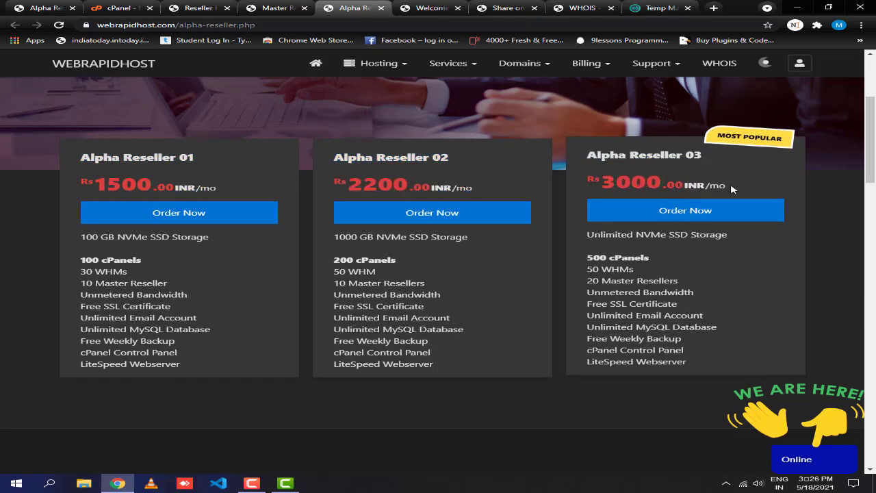
{"action": "left_click_drag", "start_coordinate": [696, 269], "coordinate": [203, 266]}
{"action": "left_click", "coordinate": [695, 268]}
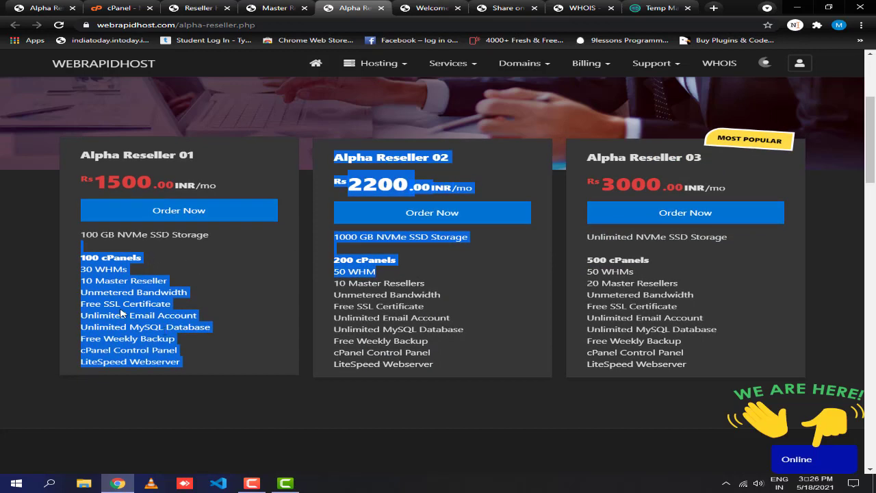
{"action": "left_click", "coordinate": [136, 251]}
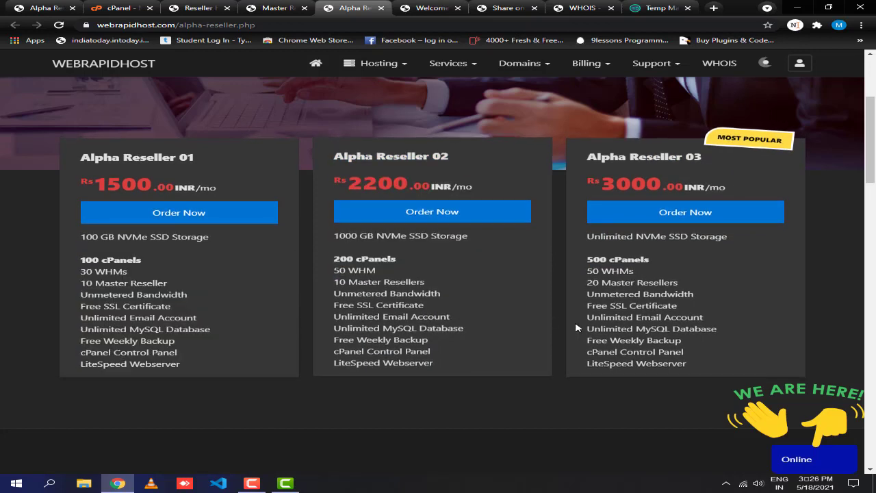
Review Alpha Reseller features such as 100 cPanels and 50 WHM, then return to the page top.
{"action": "scroll", "coordinate": [574, 330], "scroll_direction": "down", "scroll_amount": 5}
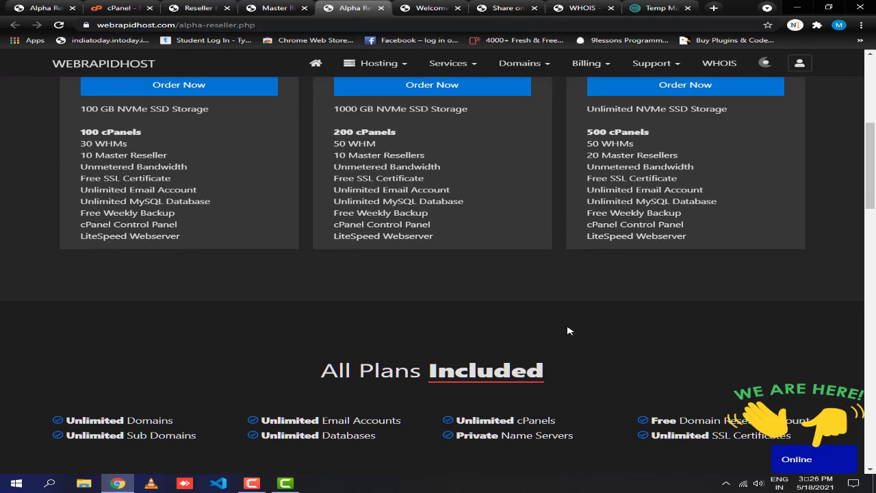
{"action": "scroll", "coordinate": [562, 334], "scroll_direction": "up", "scroll_amount": 6}
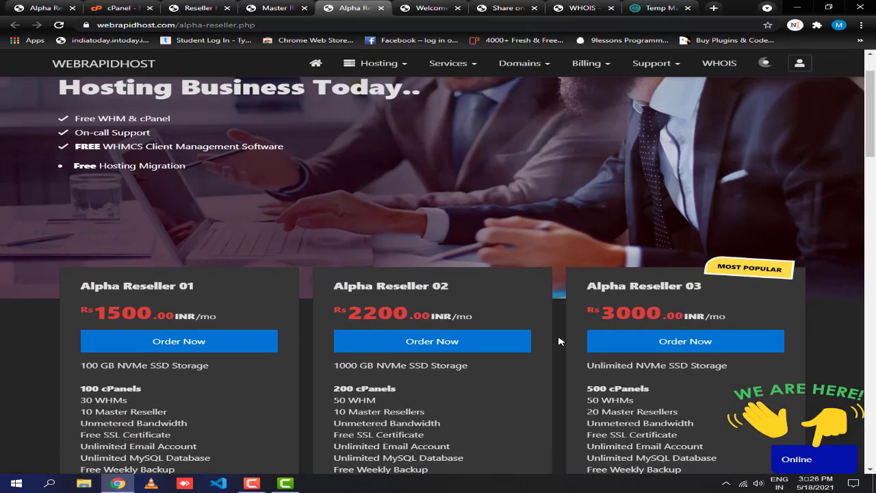
{"action": "scroll", "coordinate": [556, 343], "scroll_direction": "down", "scroll_amount": 1}
{"action": "left_click_drag", "start_coordinate": [153, 325], "coordinate": [74, 325]}
{"action": "left_click", "coordinate": [385, 333]}
{"action": "left_click_drag", "start_coordinate": [385, 333], "coordinate": [324, 334]}
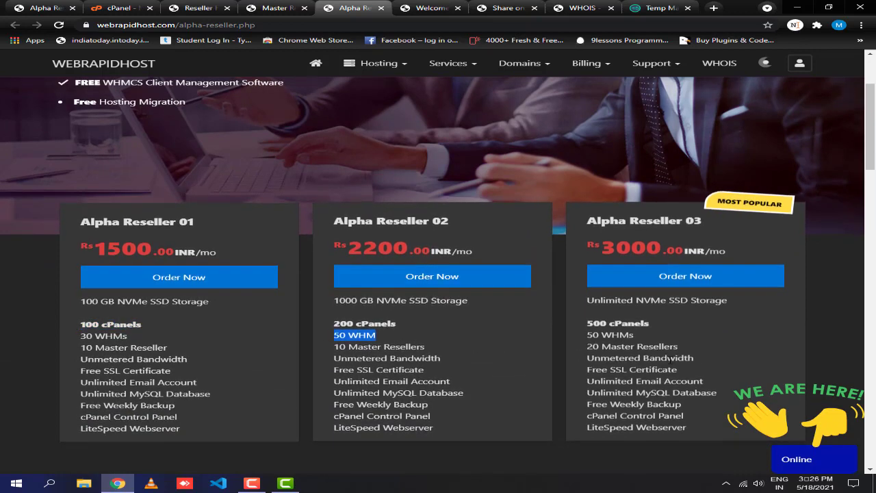
{"action": "left_click_drag", "start_coordinate": [667, 357], "coordinate": [612, 368]}
{"action": "left_click", "coordinate": [577, 361]}
{"action": "scroll", "coordinate": [567, 348], "scroll_direction": "up", "scroll_amount": 3}
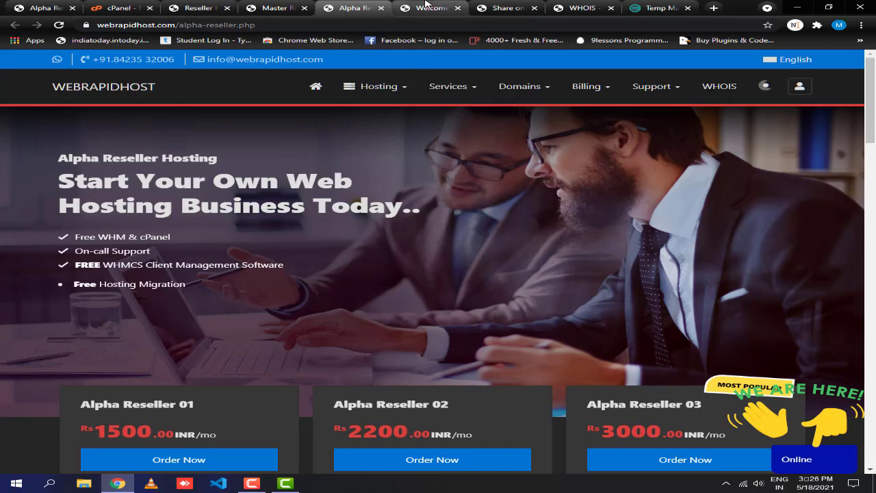
{"action": "left_click", "coordinate": [428, 7]}
{"action": "left_click", "coordinate": [48, 8]}
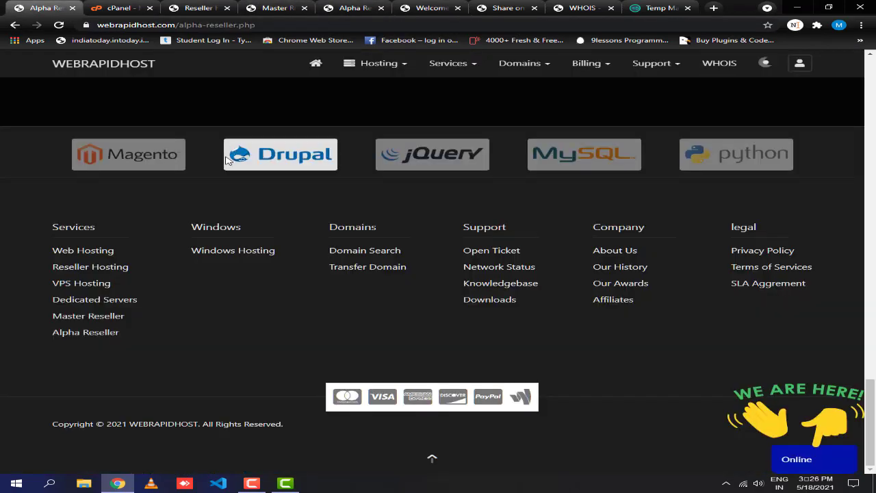
{"action": "scroll", "coordinate": [358, 220], "scroll_direction": "up", "scroll_amount": 10}
{"action": "scroll", "coordinate": [408, 189], "scroll_direction": "up", "scroll_amount": 10}
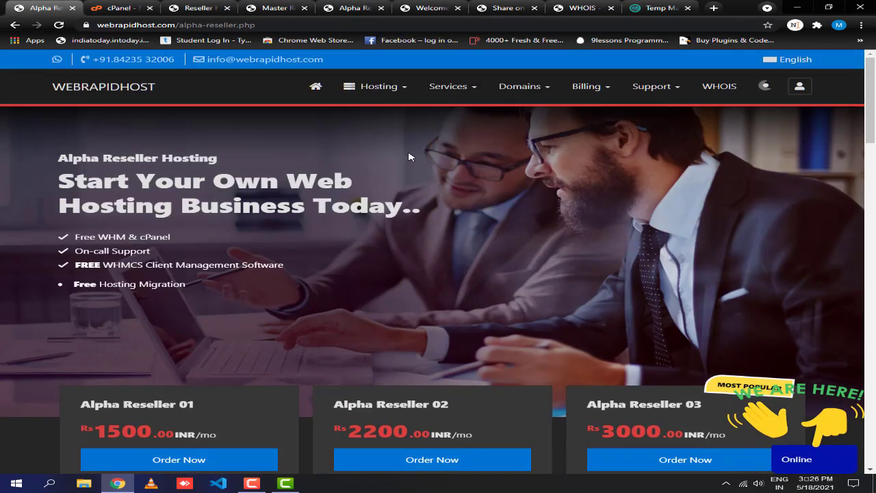
Go to Hosting > Web Hosting and add Stellar Business (Rs 500.00 INR monthly) to the cart.
{"action": "mouse_move", "coordinate": [380, 87]}
{"action": "left_click", "coordinate": [379, 110]}
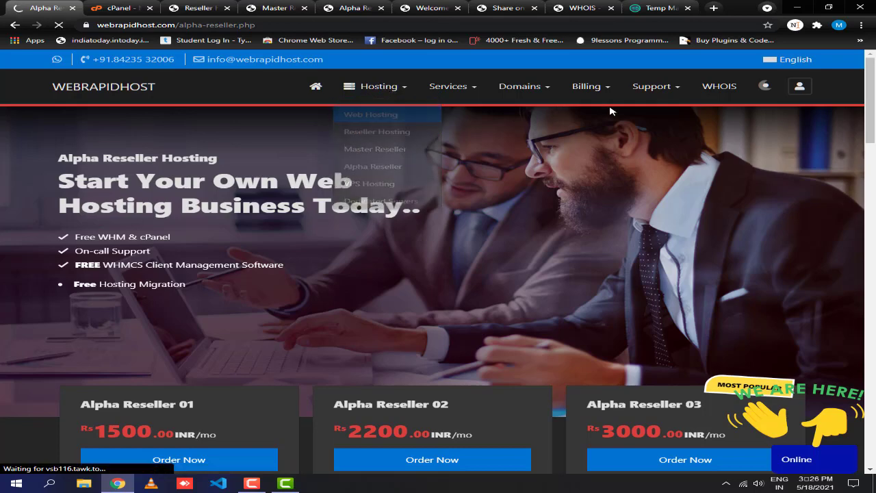
{"action": "mouse_move", "coordinate": [610, 89]}
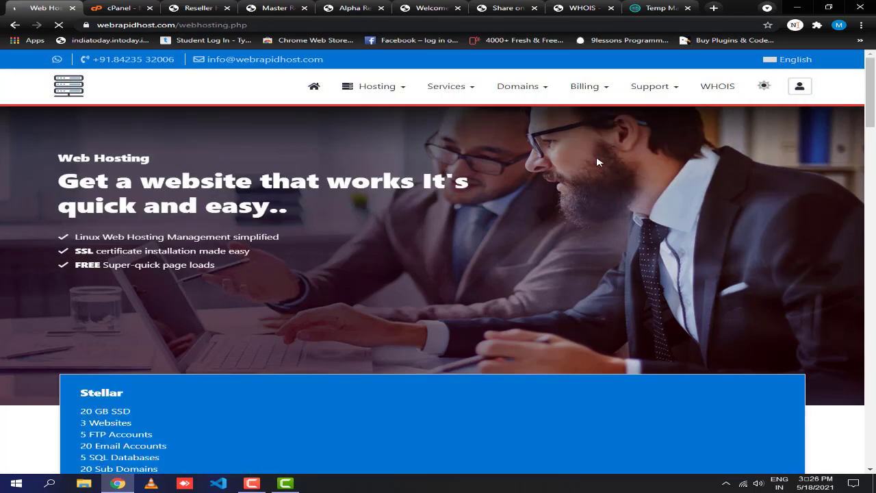
{"action": "scroll", "coordinate": [404, 247], "scroll_direction": "down", "scroll_amount": 4}
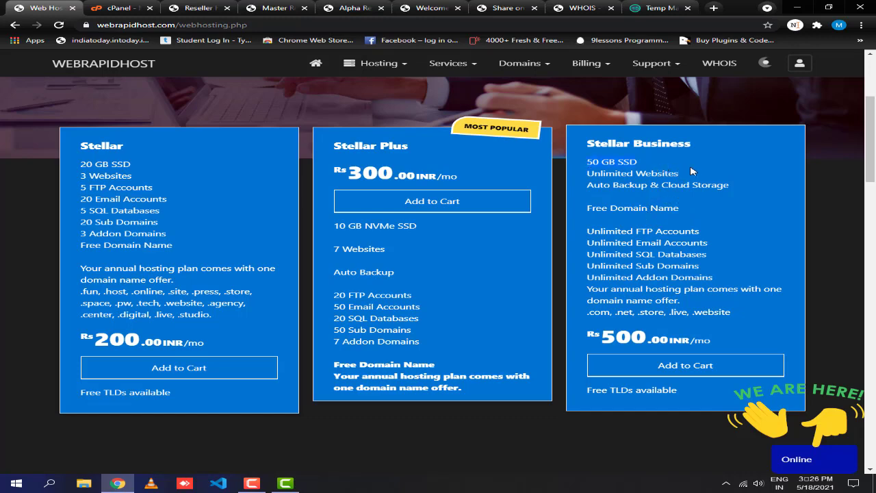
{"action": "scroll", "coordinate": [654, 202], "scroll_direction": "up", "scroll_amount": 4}
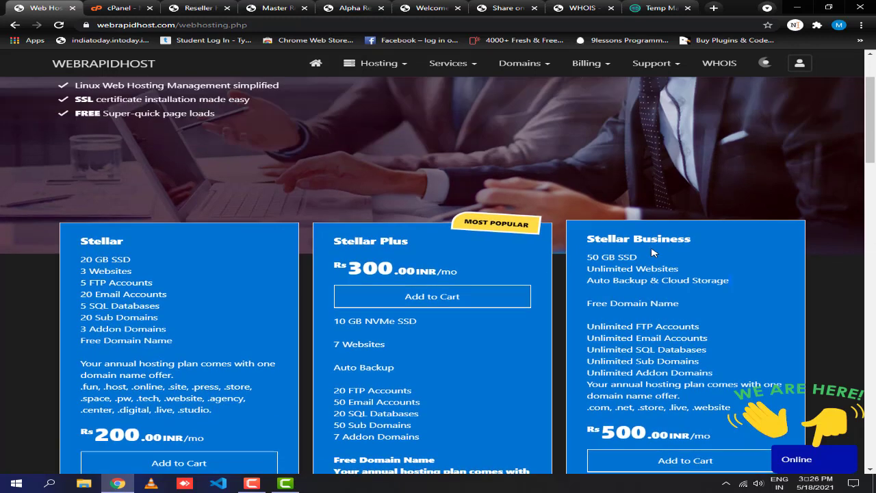
{"action": "scroll", "coordinate": [642, 271], "scroll_direction": "down", "scroll_amount": 3}
{"action": "scroll", "coordinate": [640, 280], "scroll_direction": "down", "scroll_amount": 1}
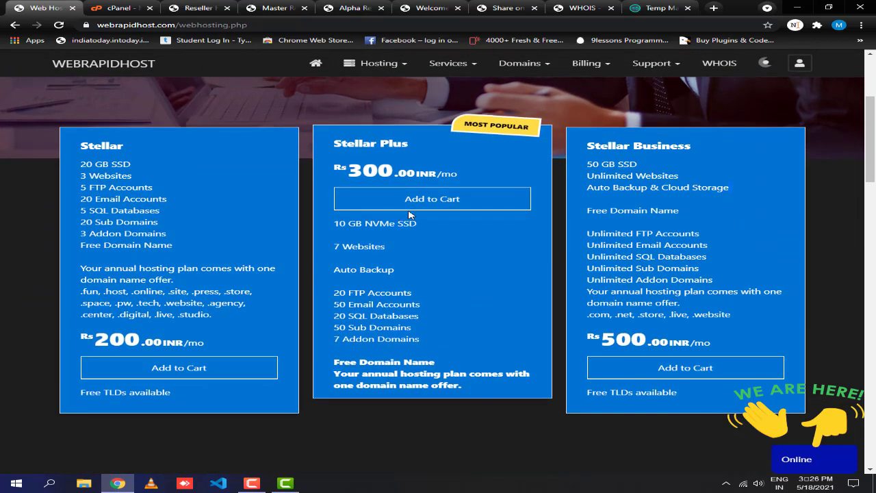
{"action": "left_click", "coordinate": [680, 366]}
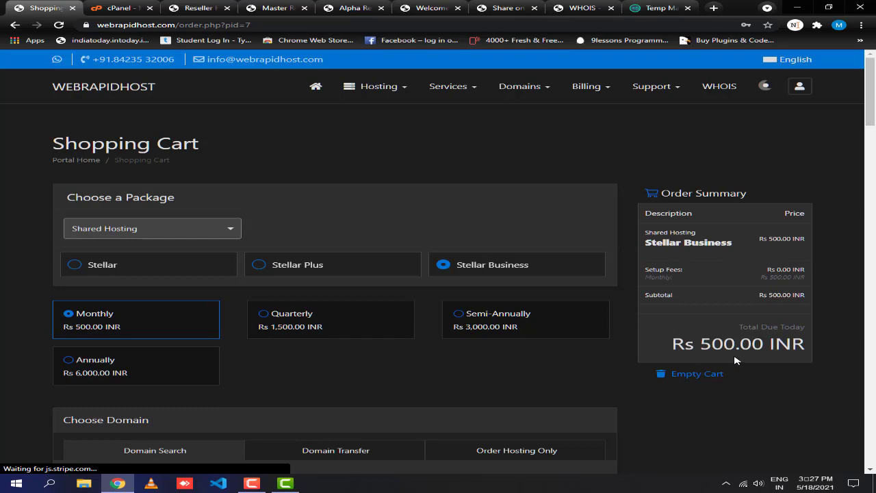
Check the Rs 500.00 INR order summary total and scroll down to the domain options.
{"action": "left_click_drag", "start_coordinate": [736, 361], "coordinate": [808, 346]}
{"action": "left_click", "coordinate": [620, 295]}
{"action": "scroll", "coordinate": [631, 294], "scroll_direction": "down", "scroll_amount": 5}
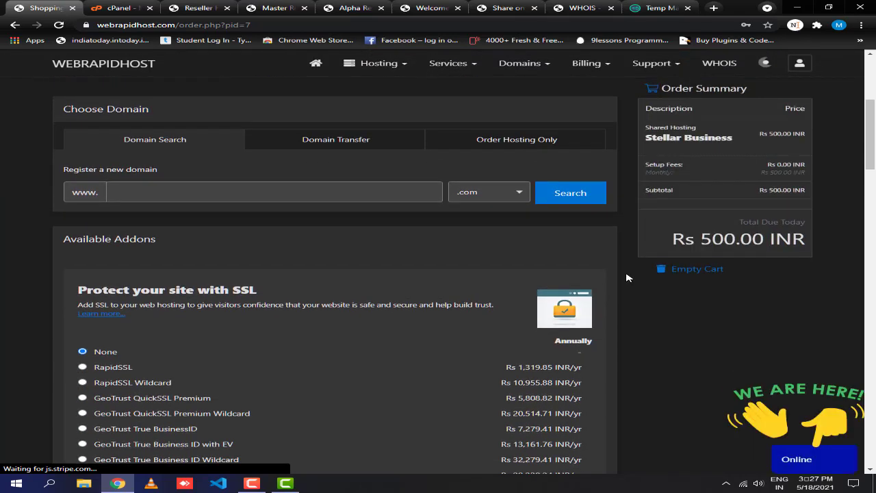
{"action": "scroll", "coordinate": [628, 277], "scroll_direction": "down", "scroll_amount": 1}
{"action": "scroll", "coordinate": [625, 278], "scroll_direction": "down", "scroll_amount": 1}
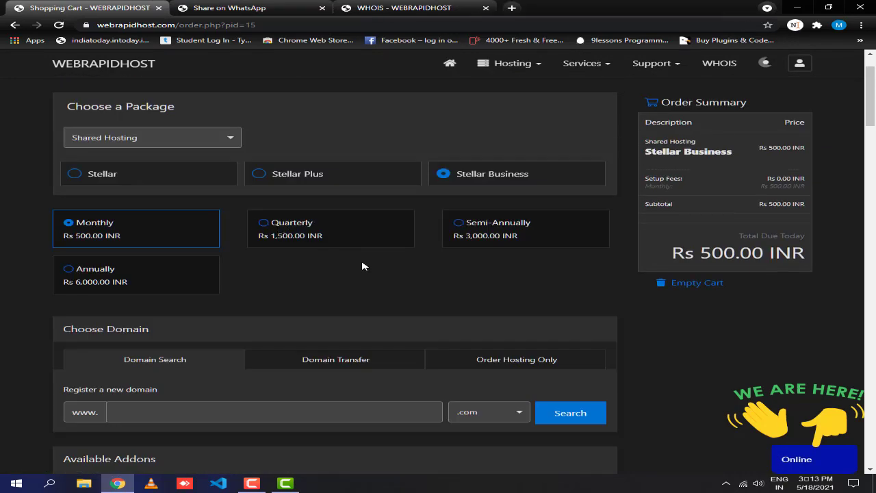
{"action": "scroll", "coordinate": [361, 264], "scroll_direction": "down", "scroll_amount": 3}
{"action": "scroll", "coordinate": [333, 242], "scroll_direction": "down", "scroll_amount": 2}
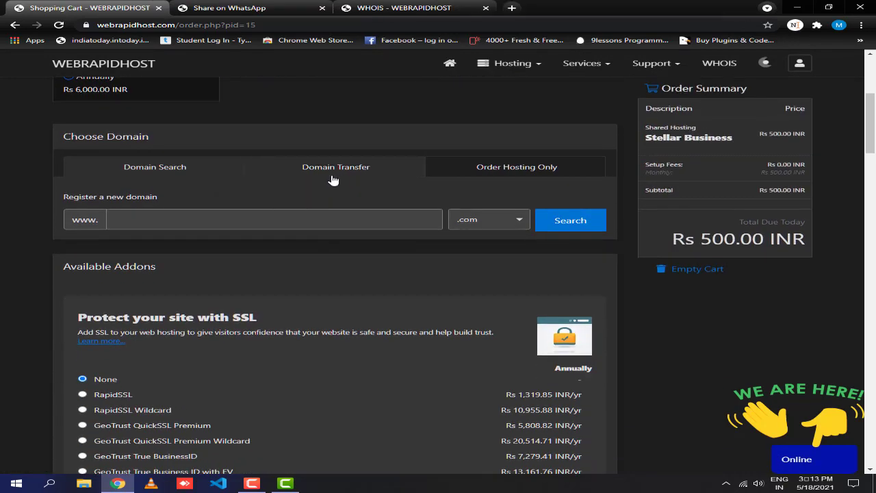
Try the existing-domain option, then switch back to registering a new .com domain.
{"action": "left_click", "coordinate": [556, 171]}
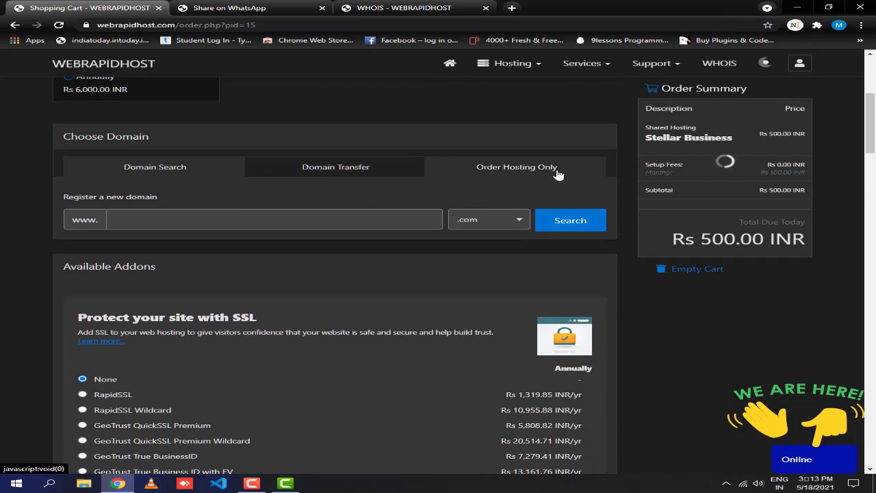
{"action": "left_click", "coordinate": [548, 172]}
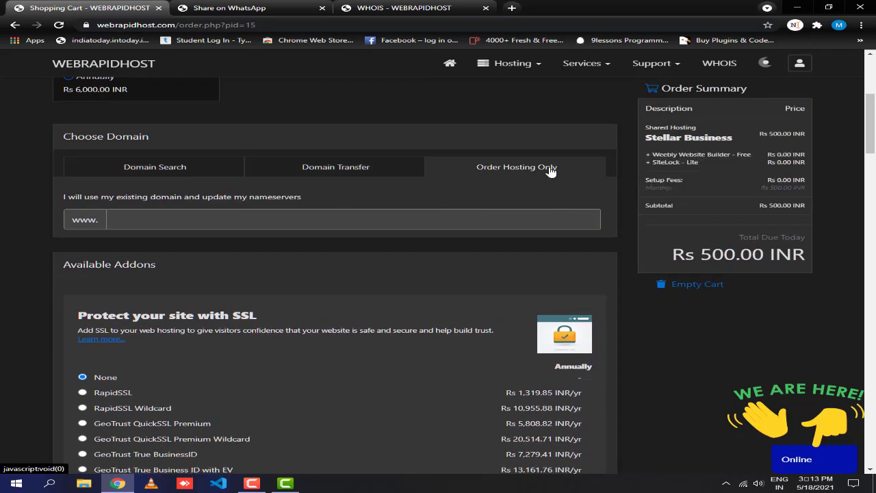
{"action": "left_click", "coordinate": [442, 219]}
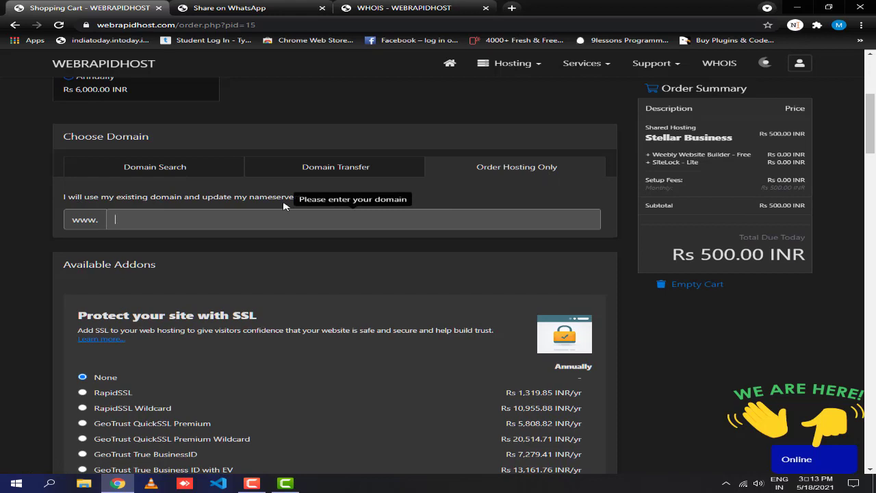
{"action": "left_click", "coordinate": [166, 172]}
{"action": "left_click", "coordinate": [168, 219]}
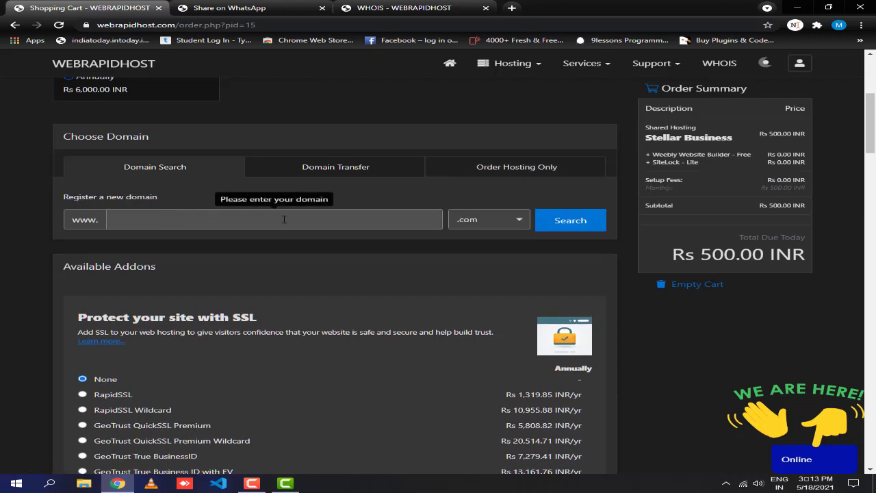
{"action": "left_click", "coordinate": [517, 221]}
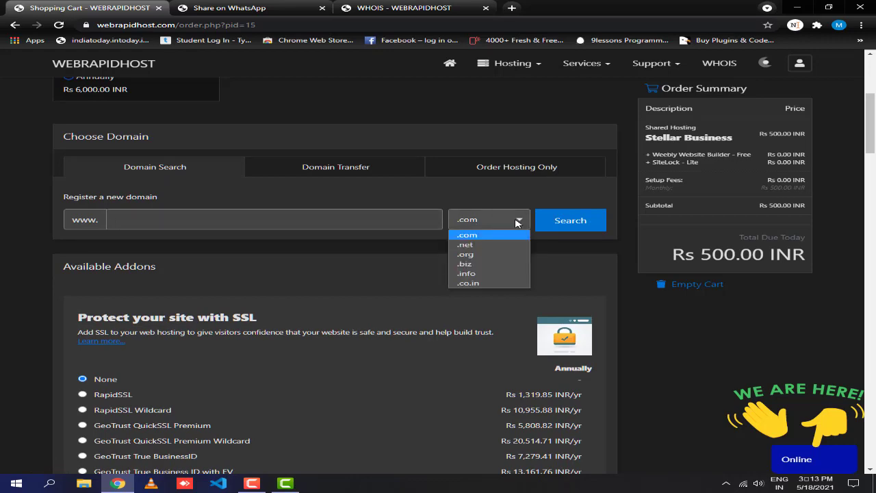
{"action": "left_click", "coordinate": [517, 221]}
{"action": "scroll", "coordinate": [219, 246], "scroll_direction": "down", "scroll_amount": 2}
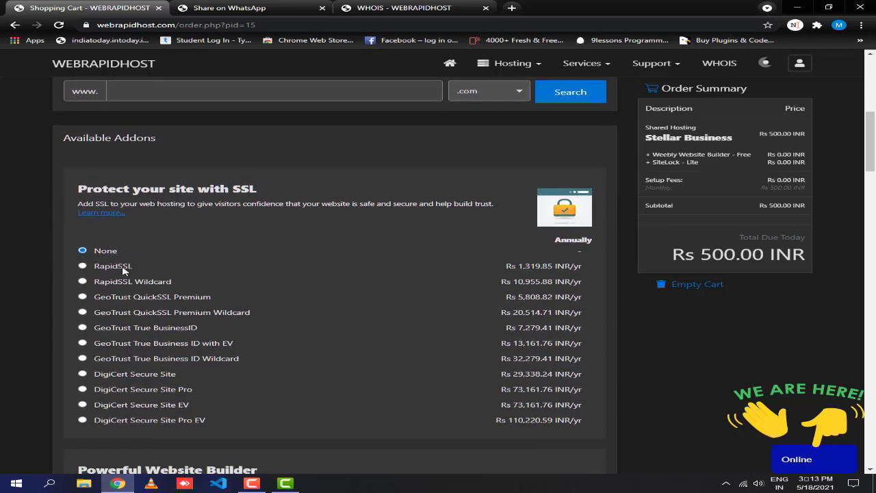
{"action": "scroll", "coordinate": [123, 271], "scroll_direction": "down", "scroll_amount": 1}
Scroll past the SSL and Powerful Website Builder add-on sections down to the promo code box.
{"action": "left_click_drag", "start_coordinate": [256, 125], "coordinate": [78, 127]}
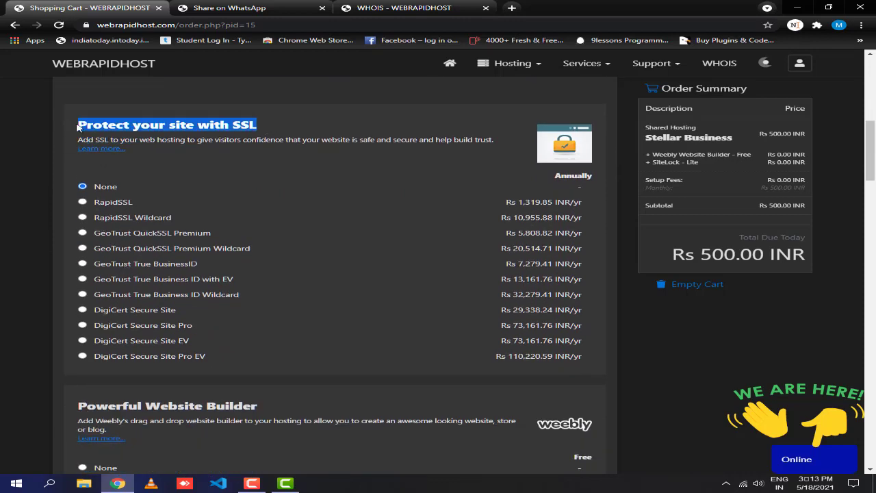
{"action": "left_click", "coordinate": [203, 178]}
{"action": "scroll", "coordinate": [307, 234], "scroll_direction": "down", "scroll_amount": 3}
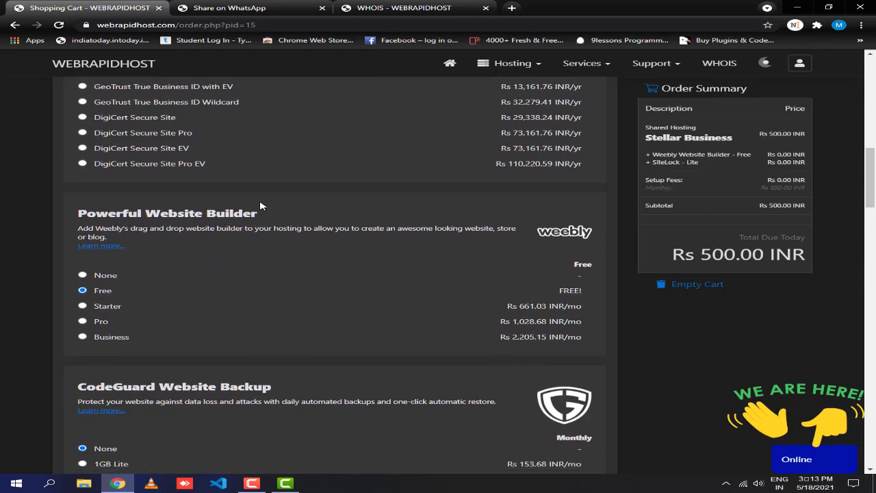
{"action": "double_click", "coordinate": [231, 213]}
{"action": "left_click_drag", "start_coordinate": [231, 213], "coordinate": [63, 215]}
{"action": "left_click", "coordinate": [166, 264]}
{"action": "scroll", "coordinate": [168, 265], "scroll_direction": "down", "scroll_amount": 1}
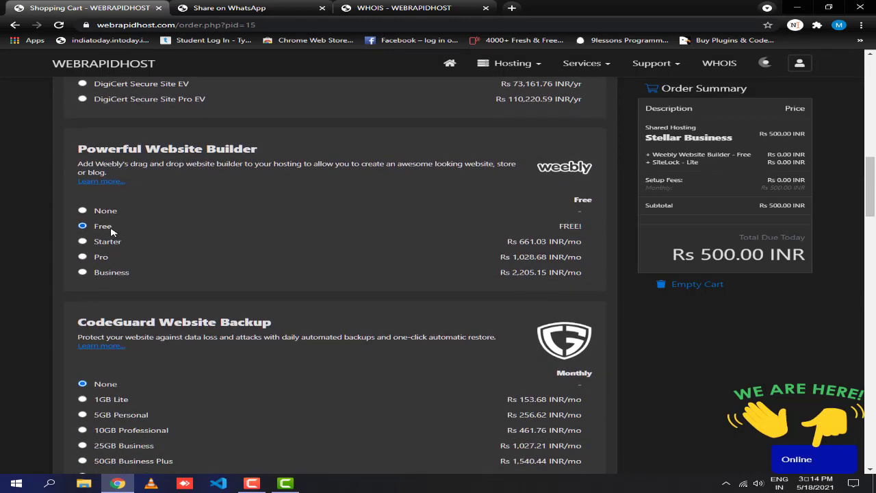
{"action": "scroll", "coordinate": [139, 255], "scroll_direction": "down", "scroll_amount": 2}
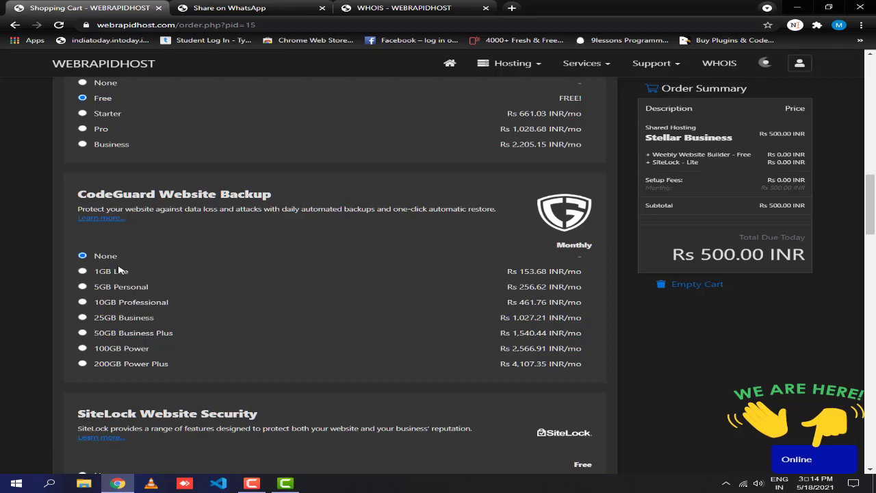
{"action": "scroll", "coordinate": [119, 267], "scroll_direction": "down", "scroll_amount": 5}
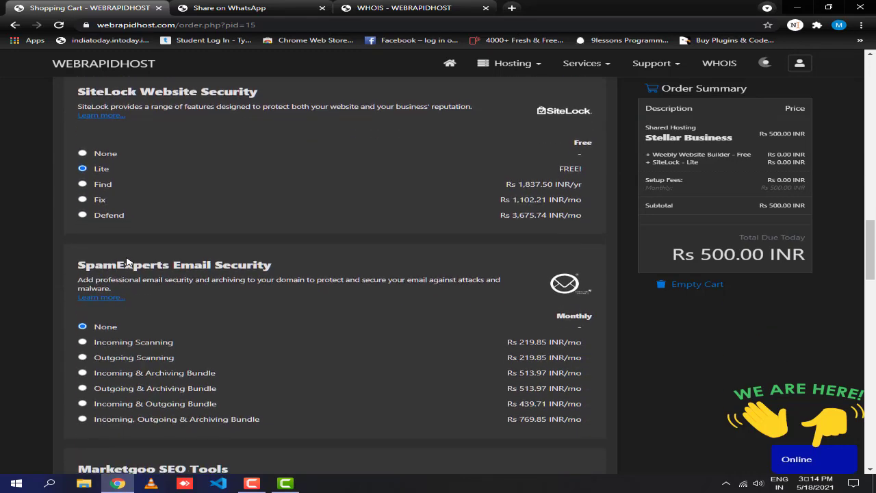
{"action": "scroll", "coordinate": [127, 262], "scroll_direction": "down", "scroll_amount": 5}
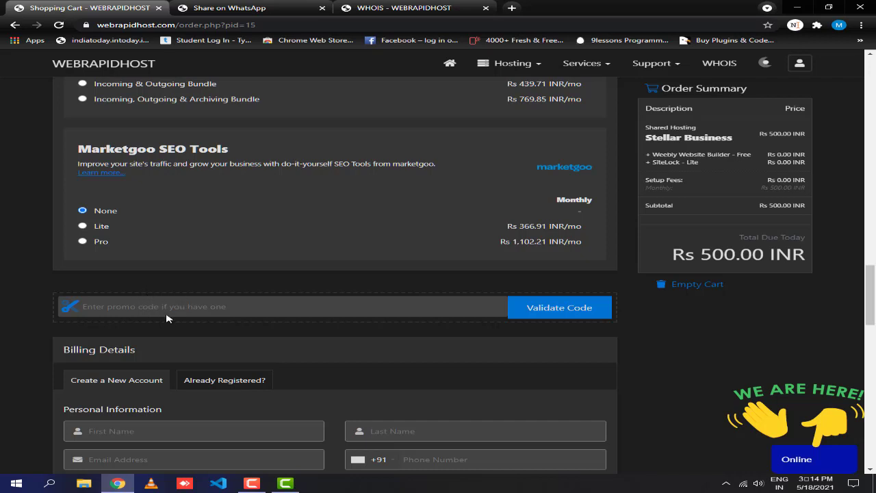
{"action": "scroll", "coordinate": [166, 316], "scroll_direction": "down", "scroll_amount": 1}
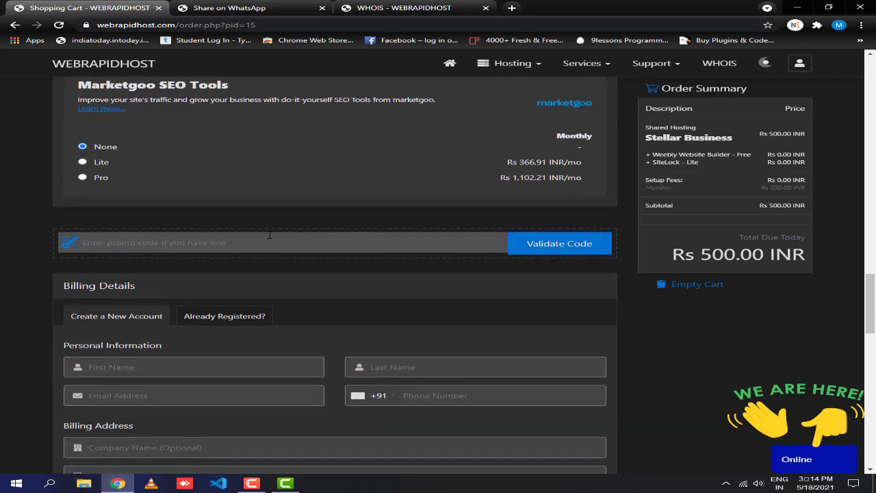
{"action": "scroll", "coordinate": [232, 220], "scroll_direction": "down", "scroll_amount": 1}
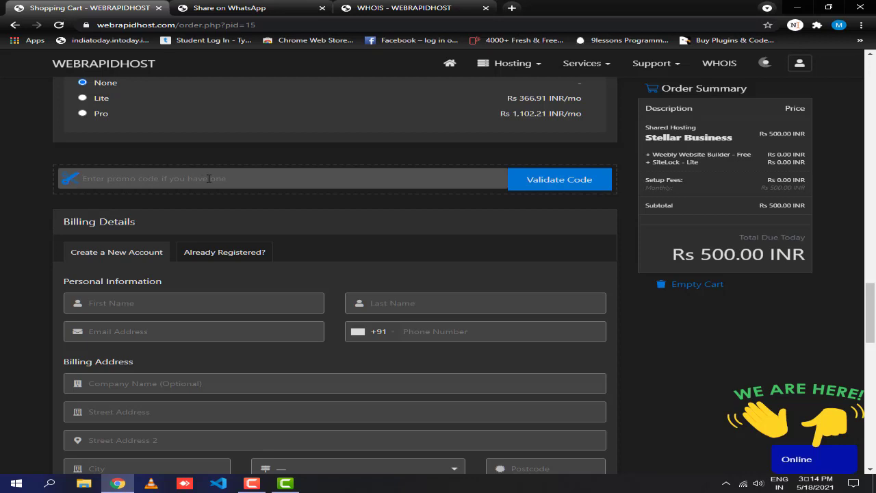
Enter and validate the Digitalcoder promo code, then confirm the Rs 0.00 INR total due.
{"action": "type", "text": "d"}
{"action": "key", "text": "BackSpace"}
{"action": "key", "text": "BackSpace"}
{"action": "type", "text": "Di"}
{"action": "left_click", "coordinate": [565, 180]}
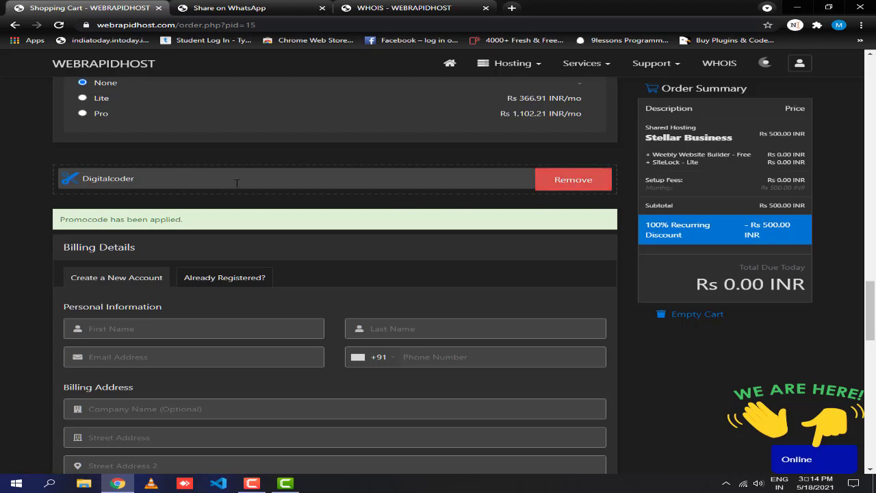
{"action": "left_click_drag", "start_coordinate": [137, 179], "coordinate": [45, 165]}
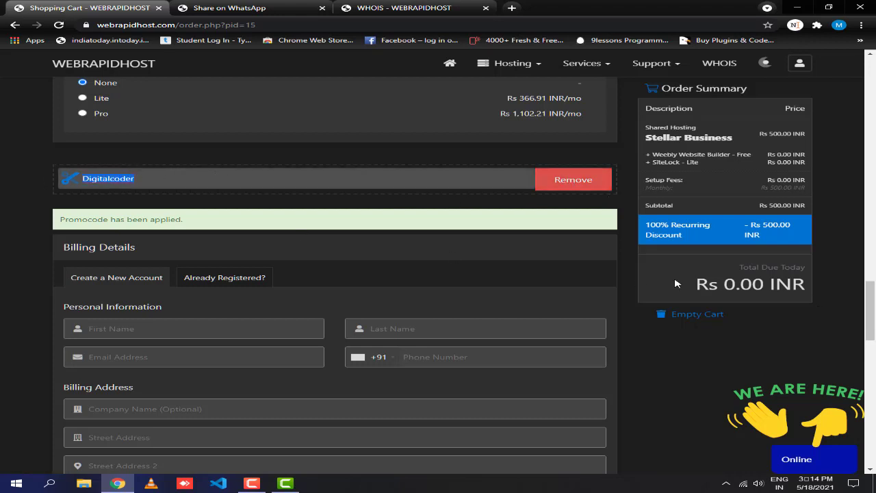
{"action": "left_click_drag", "start_coordinate": [676, 283], "coordinate": [631, 285]}
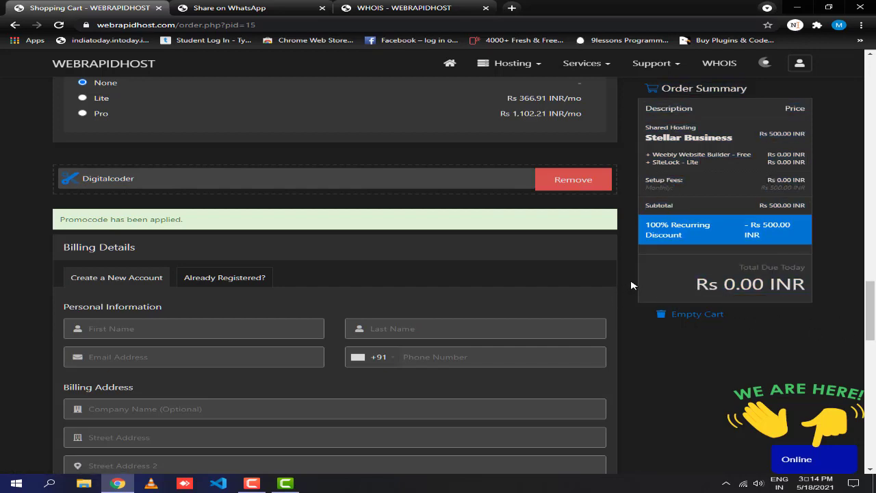
{"action": "scroll", "coordinate": [631, 286], "scroll_direction": "down", "scroll_amount": 2}
{"action": "left_click_drag", "start_coordinate": [678, 303], "coordinate": [810, 302]}
Enter the first and last name, paste a temporary e-mail address, and enter the phone number.
{"action": "left_click", "coordinate": [648, 258]}
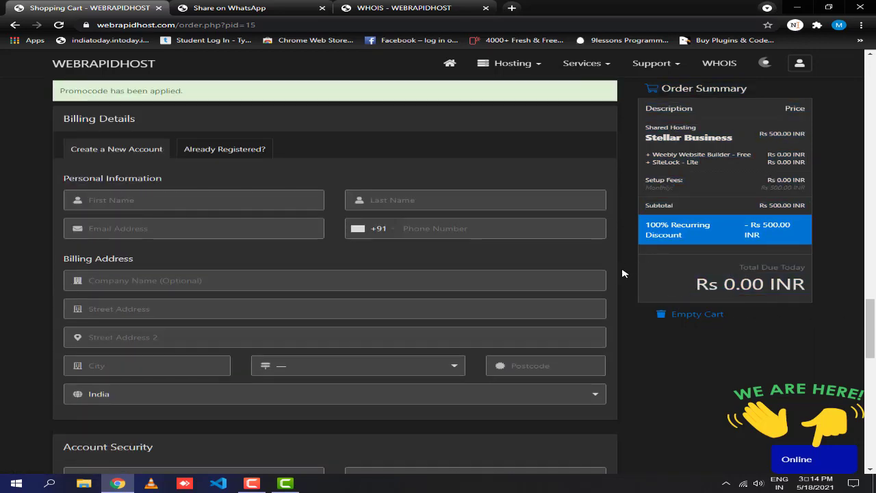
{"action": "left_click", "coordinate": [219, 199]}
{"action": "scroll", "coordinate": [230, 190], "scroll_direction": "down", "scroll_amount": 1}
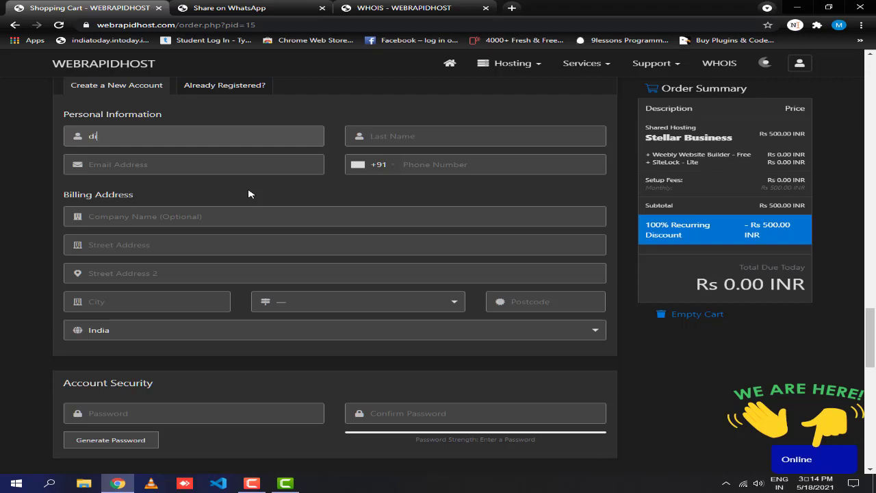
{"action": "key", "text": "Tab"}
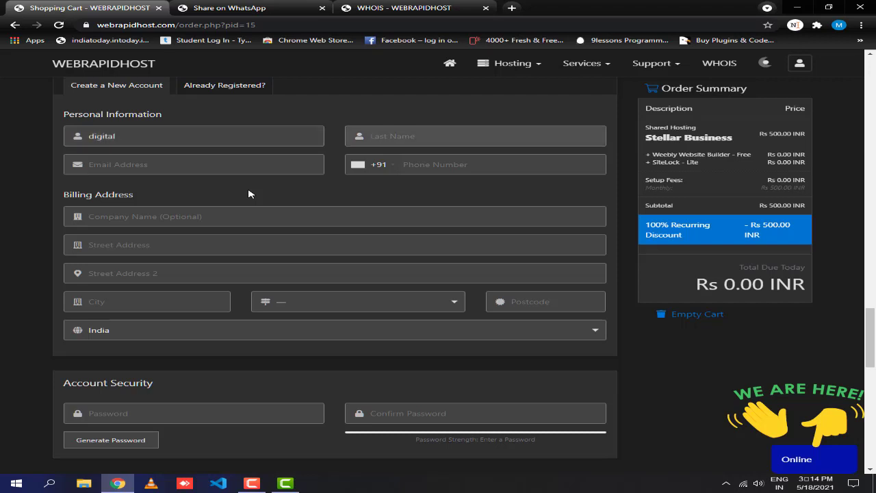
{"action": "key", "text": "Tab"}
{"action": "key", "text": "Tab"}
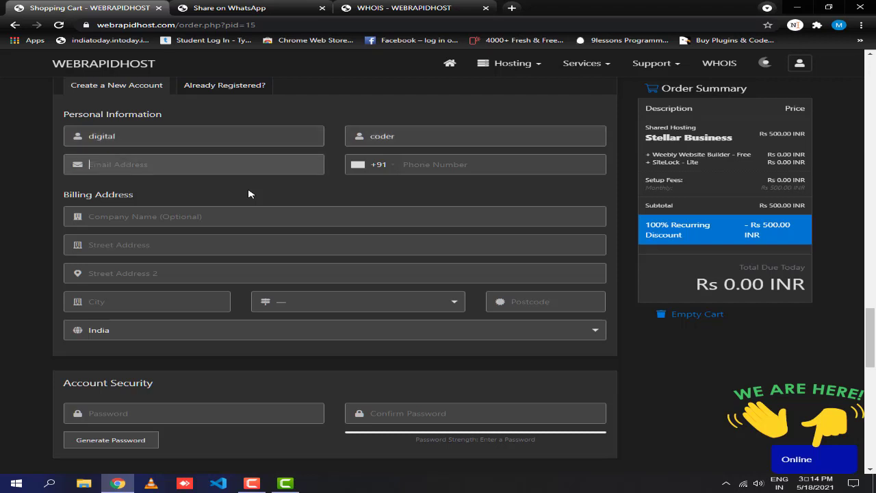
{"action": "left_click", "coordinate": [198, 168]}
{"action": "left_click", "coordinate": [511, 7]}
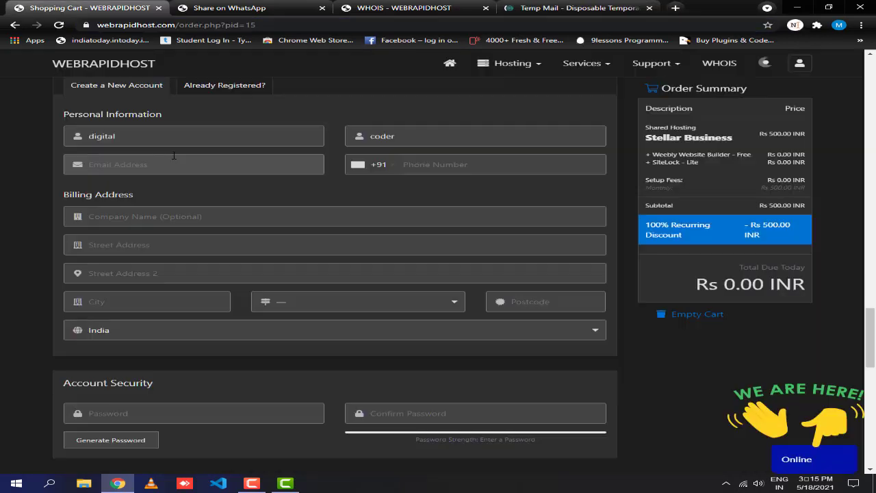
{"action": "key", "text": "ctrl+v"}
{"action": "left_click", "coordinate": [455, 163]}
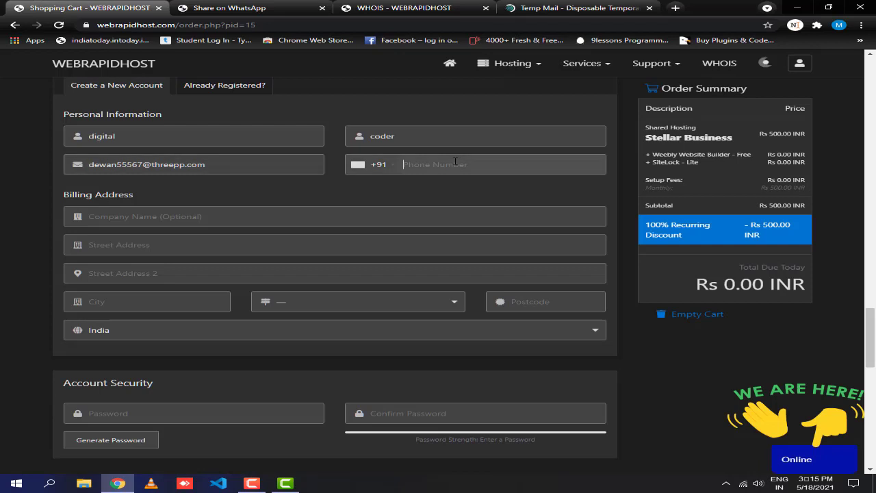
Fill in the company, both street lines and city, choose Delhi as the state, and enter the postcode.
{"action": "scroll", "coordinate": [342, 191], "scroll_direction": "down", "scroll_amount": 1}
{"action": "left_click", "coordinate": [265, 153]}
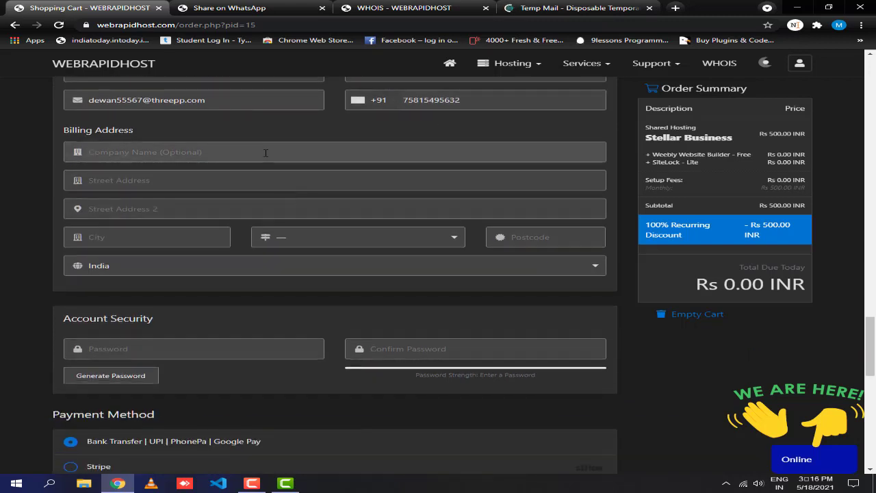
{"action": "type", "text": "digitalcoder"}
{"action": "key", "text": "Tab"}
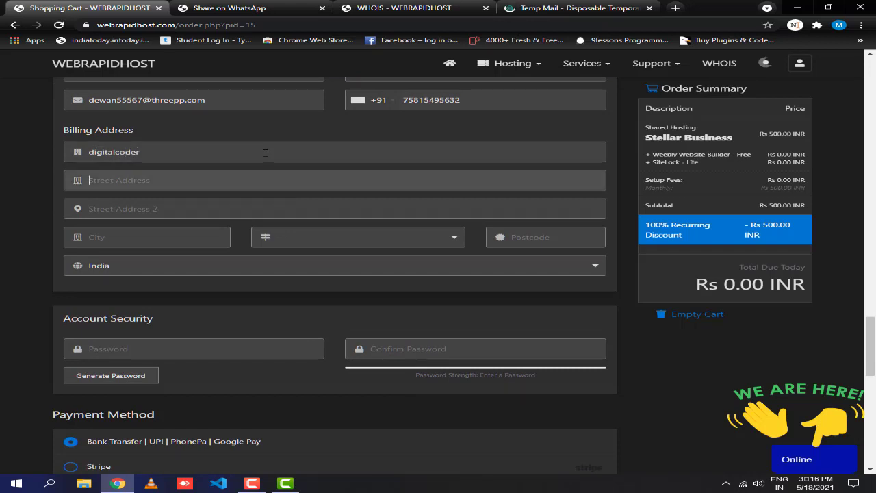
{"action": "type", "text": "delhi"}
{"action": "key", "text": "Tab"}
{"action": "type", "text": "de"}
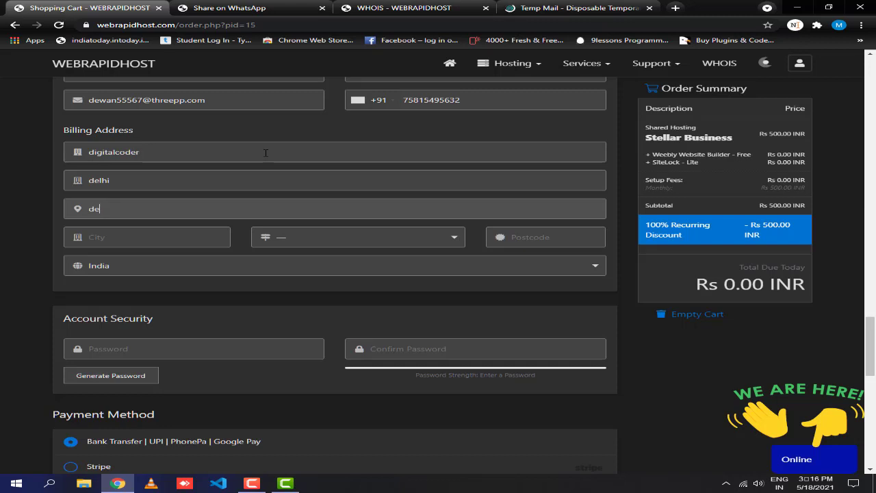
{"action": "key", "text": "Tab"}
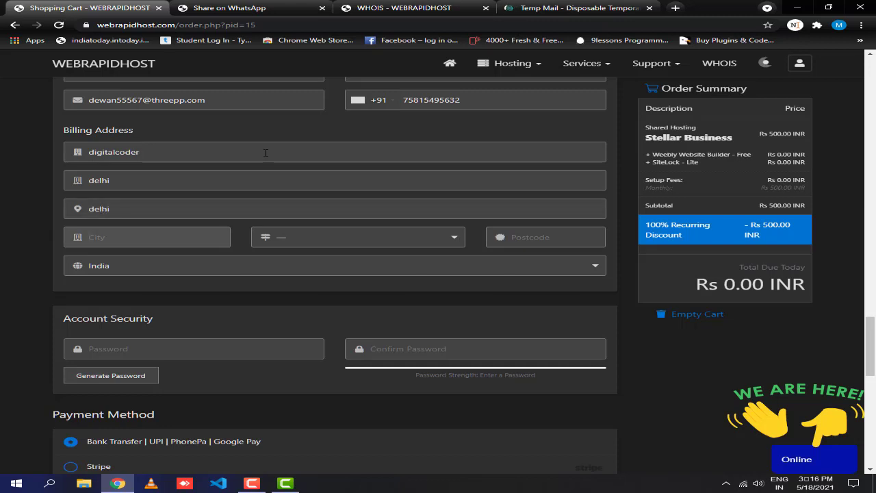
{"action": "key", "text": "Tab"}
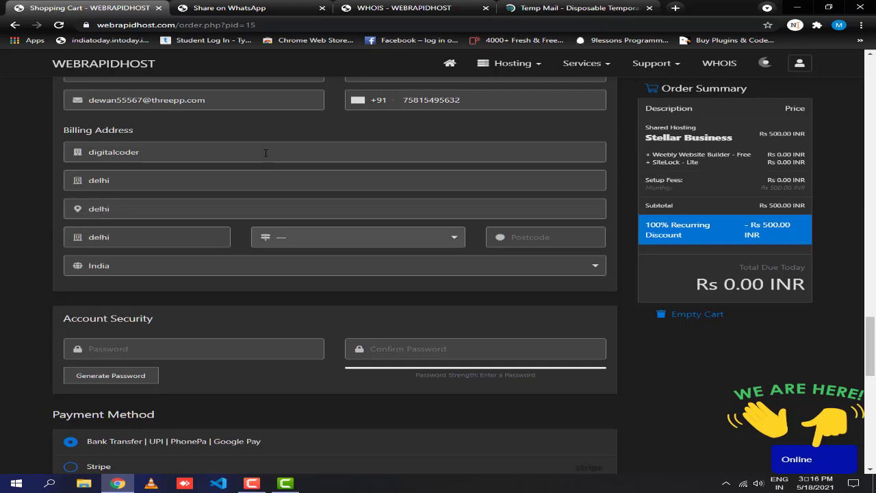
{"action": "left_click", "coordinate": [419, 239]}
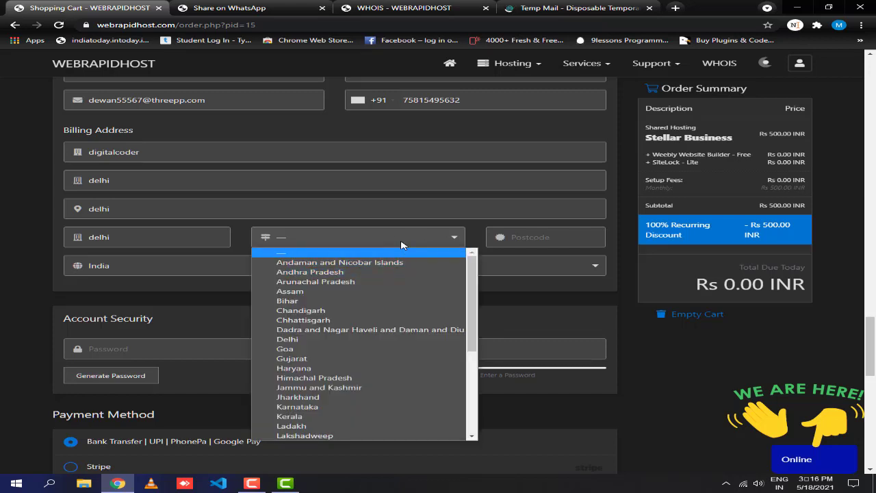
{"action": "left_click", "coordinate": [387, 239]}
{"action": "left_click", "coordinate": [388, 240]}
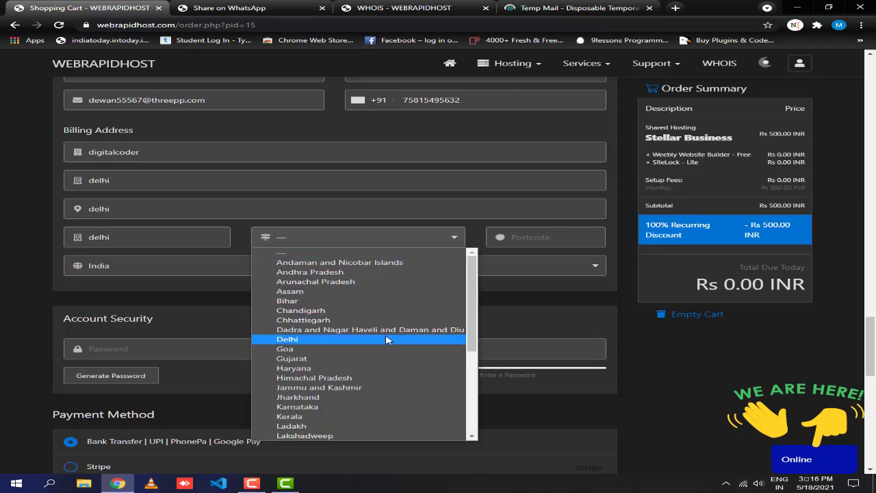
{"action": "left_click", "coordinate": [391, 339]}
{"action": "left_click", "coordinate": [558, 237]}
{"action": "type", "text": "110006"}
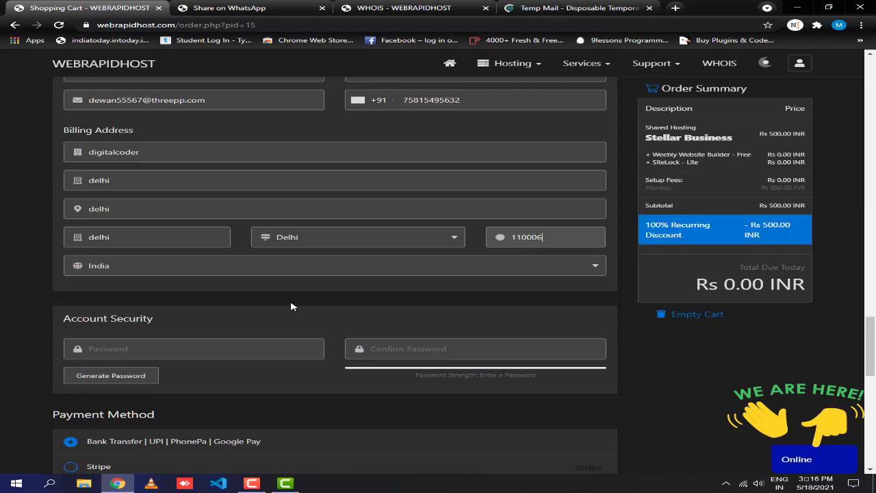
{"action": "scroll", "coordinate": [291, 306], "scroll_direction": "down", "scroll_amount": 1}
{"action": "left_click", "coordinate": [227, 284]}
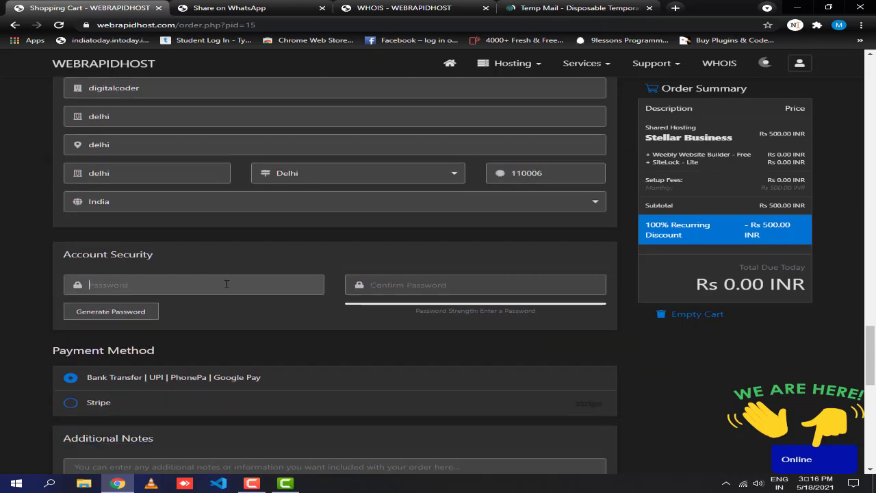
Enter and confirm the account password, switching payment back to Bank Transfer after briefly choosing Stripe.
{"action": "type", "text": "••"}
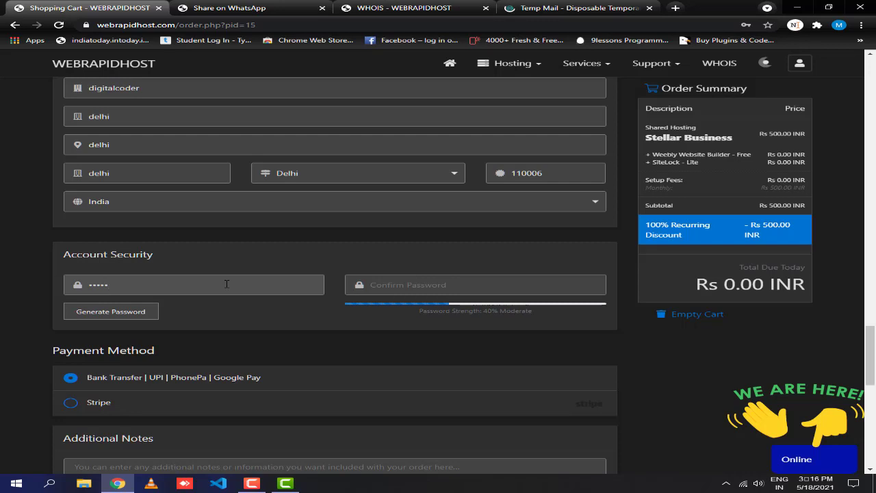
{"action": "key", "text": "BackSpace"}
{"action": "key", "text": "BackSpace"}
{"action": "key", "text": "BackSpace"}
{"action": "key", "text": "BackSpace"}
{"action": "left_click", "coordinate": [71, 402]}
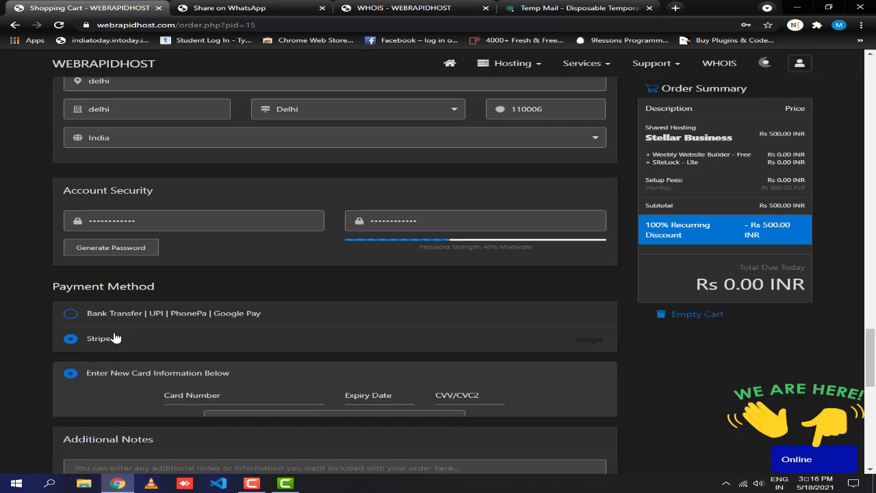
{"action": "scroll", "coordinate": [113, 266], "scroll_direction": "down", "scroll_amount": 2}
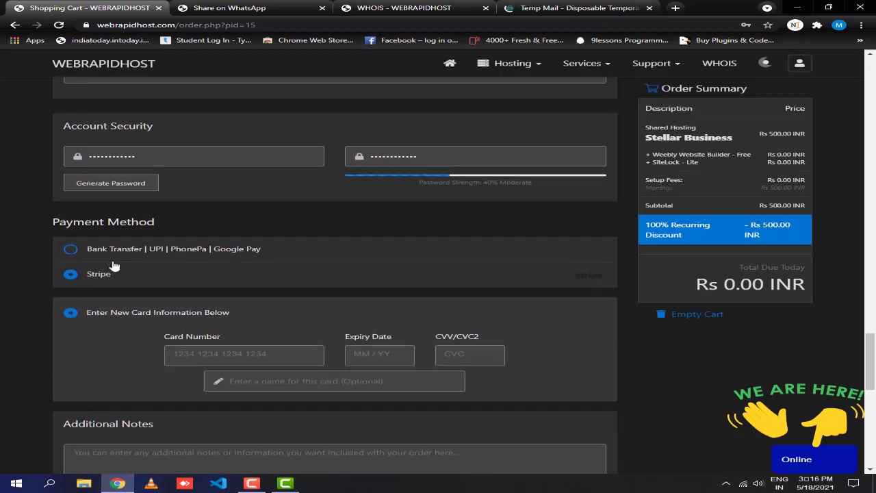
{"action": "left_click", "coordinate": [120, 252]}
{"action": "scroll", "coordinate": [224, 328], "scroll_direction": "down", "scroll_amount": 2}
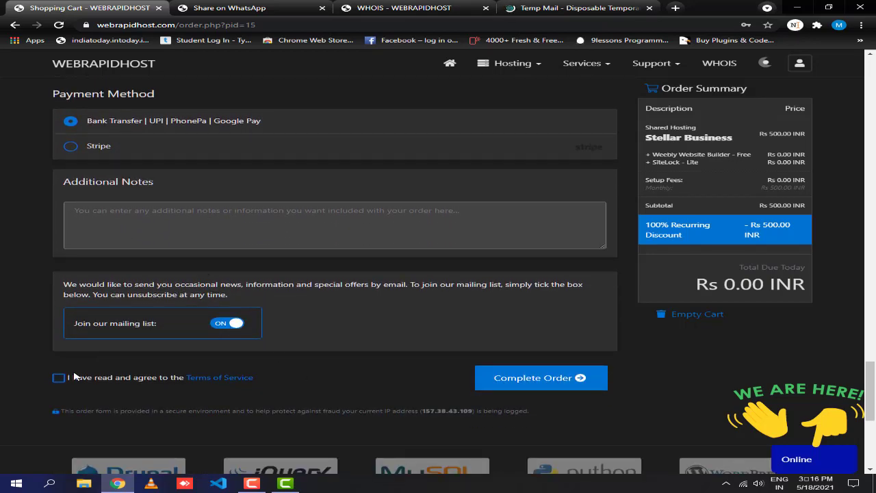
Agree to the terms of service, place the Rs 0.00 order, and close the live support chat.
{"action": "left_click", "coordinate": [59, 378]}
{"action": "left_click", "coordinate": [541, 384]}
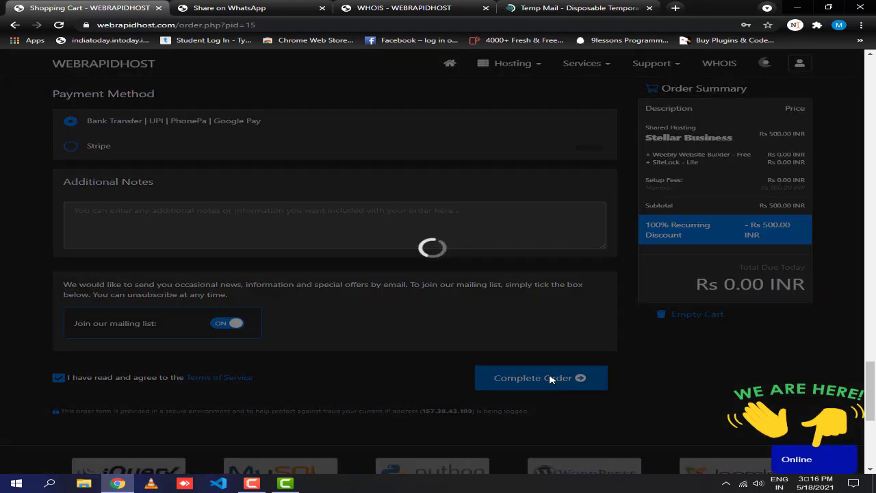
{"action": "scroll", "coordinate": [559, 380], "scroll_direction": "up", "scroll_amount": 3}
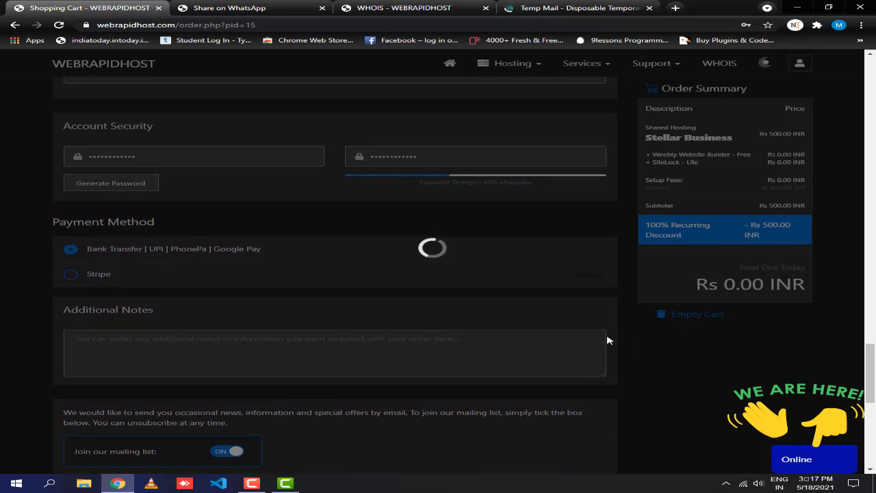
{"action": "scroll", "coordinate": [462, 311], "scroll_direction": "up", "scroll_amount": 7}
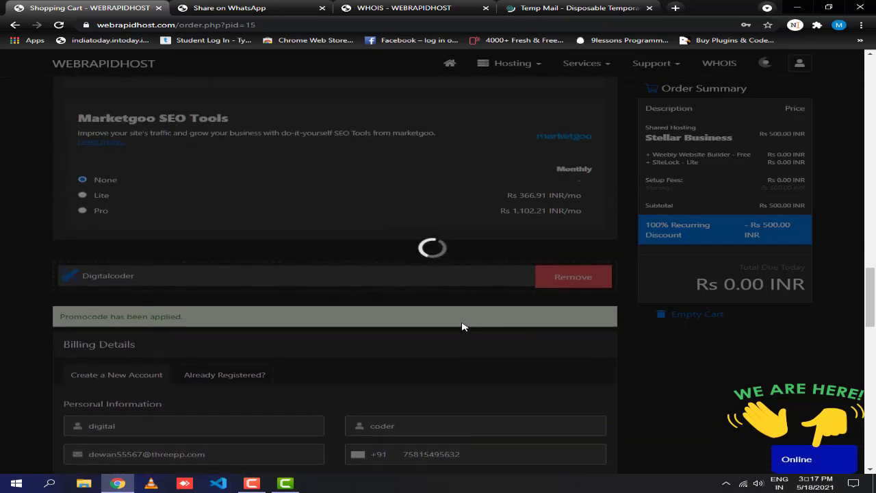
{"action": "scroll", "coordinate": [462, 328], "scroll_direction": "up", "scroll_amount": 2}
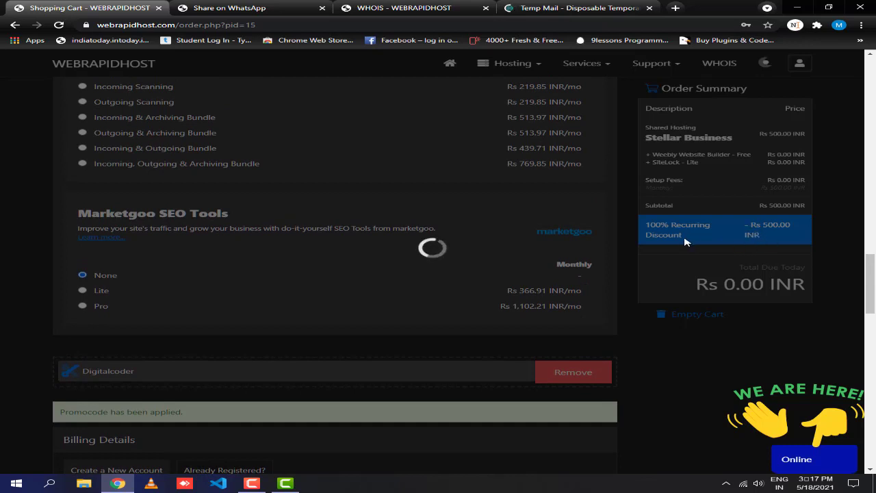
{"action": "scroll", "coordinate": [739, 205], "scroll_direction": "up", "scroll_amount": 1}
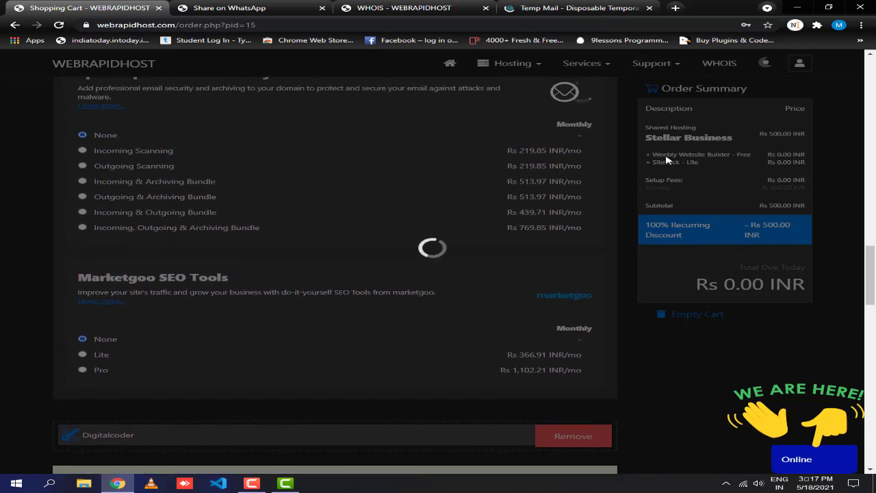
{"action": "scroll", "coordinate": [699, 171], "scroll_direction": "up", "scroll_amount": 2}
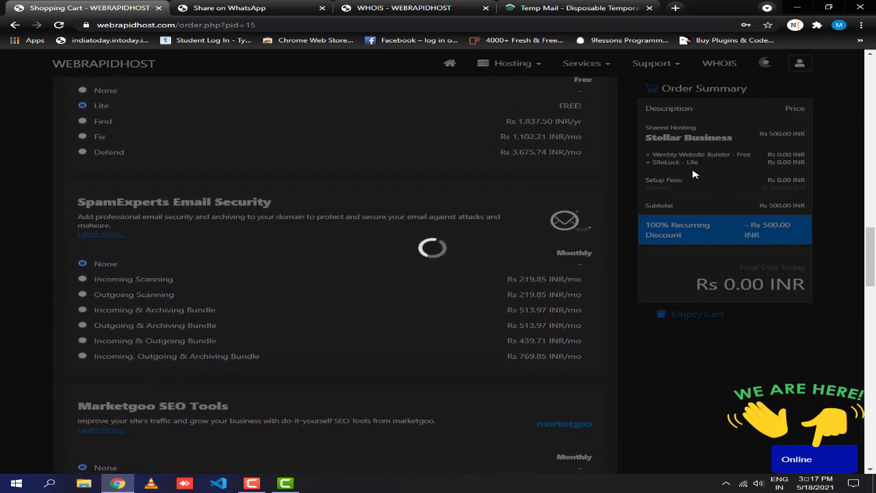
{"action": "scroll", "coordinate": [692, 174], "scroll_direction": "up", "scroll_amount": 2}
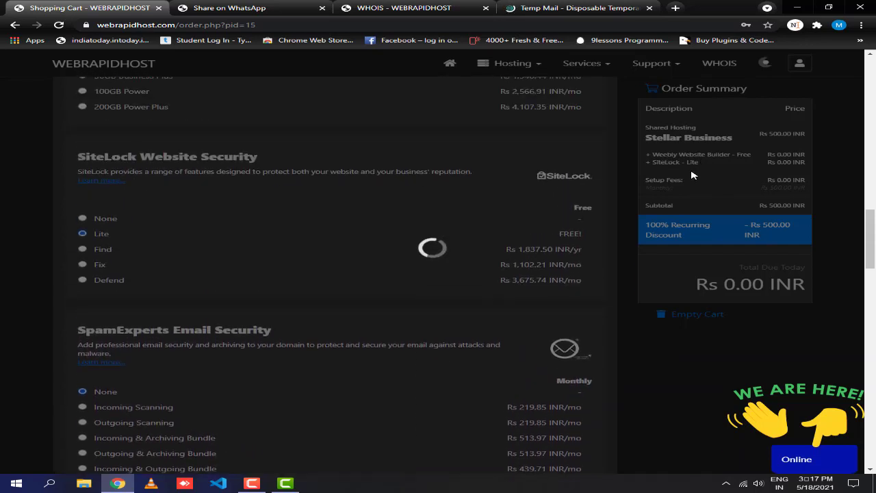
{"action": "scroll", "coordinate": [692, 174], "scroll_direction": "up", "scroll_amount": 7}
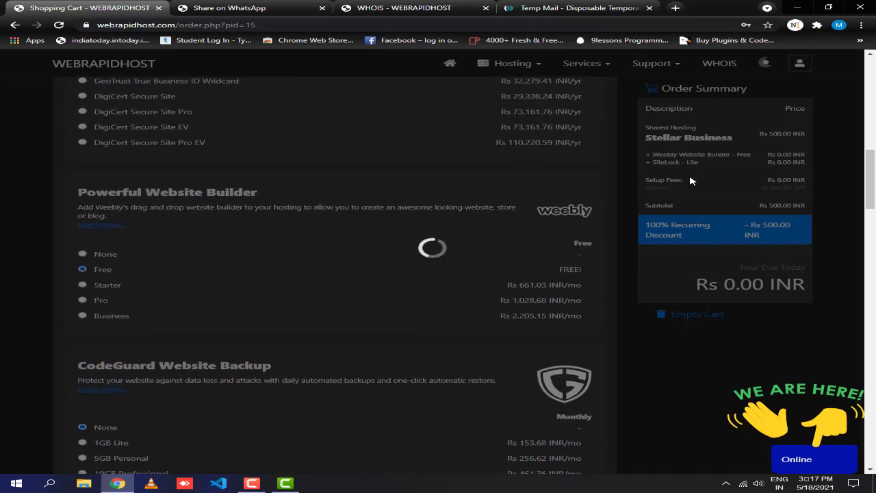
{"action": "scroll", "coordinate": [690, 180], "scroll_direction": "up", "scroll_amount": 5}
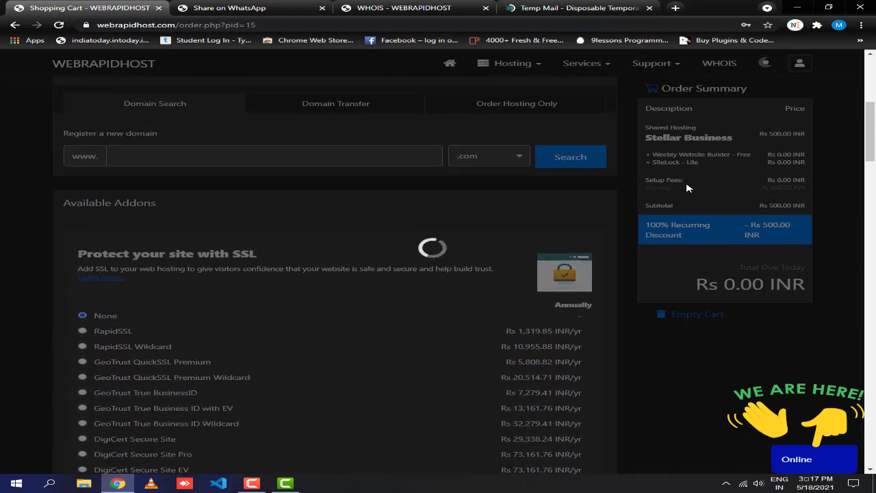
{"action": "scroll", "coordinate": [688, 189], "scroll_direction": "up", "scroll_amount": 6}
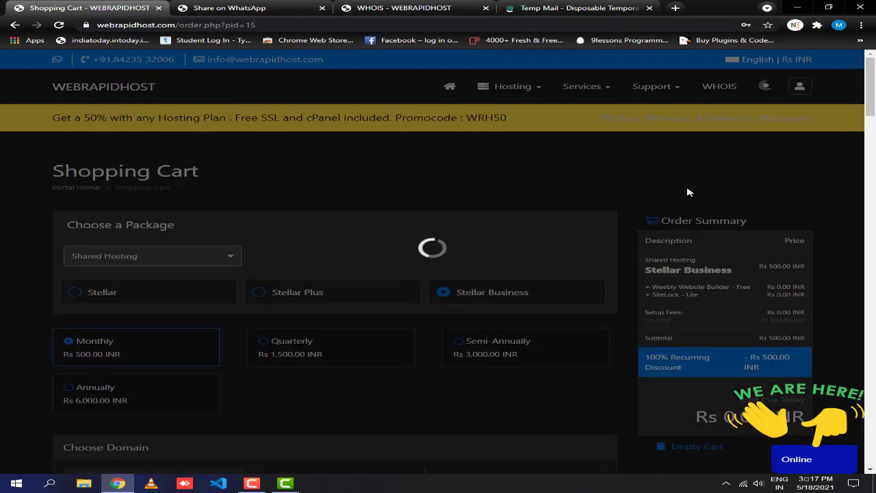
{"action": "scroll", "coordinate": [685, 209], "scroll_direction": "down", "scroll_amount": 3}
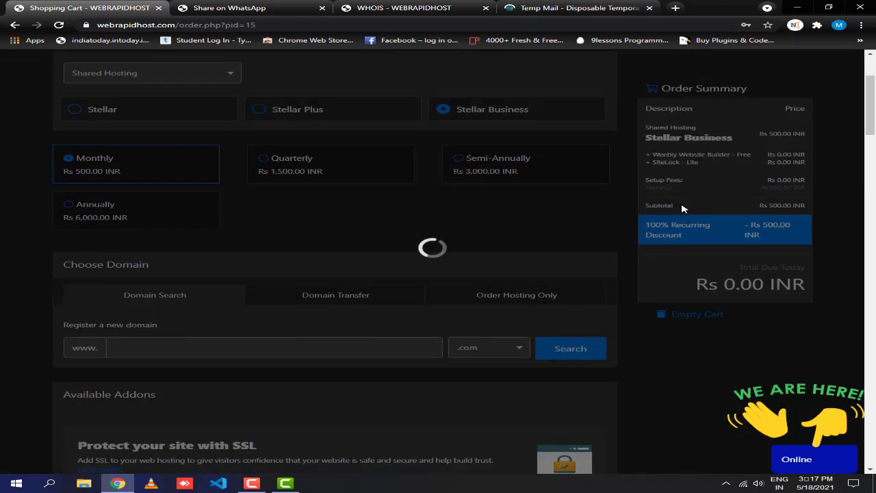
{"action": "scroll", "coordinate": [695, 224], "scroll_direction": "down", "scroll_amount": 5}
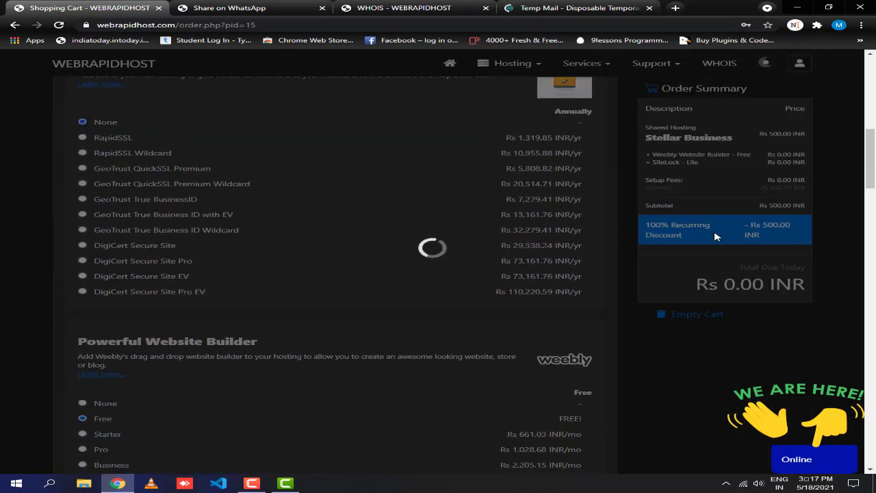
{"action": "left_click", "coordinate": [808, 461]}
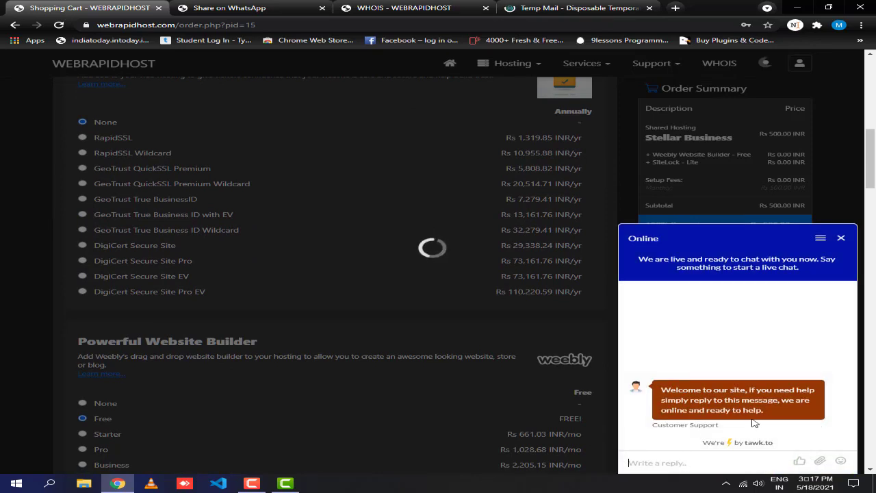
{"action": "left_click", "coordinate": [842, 238]}
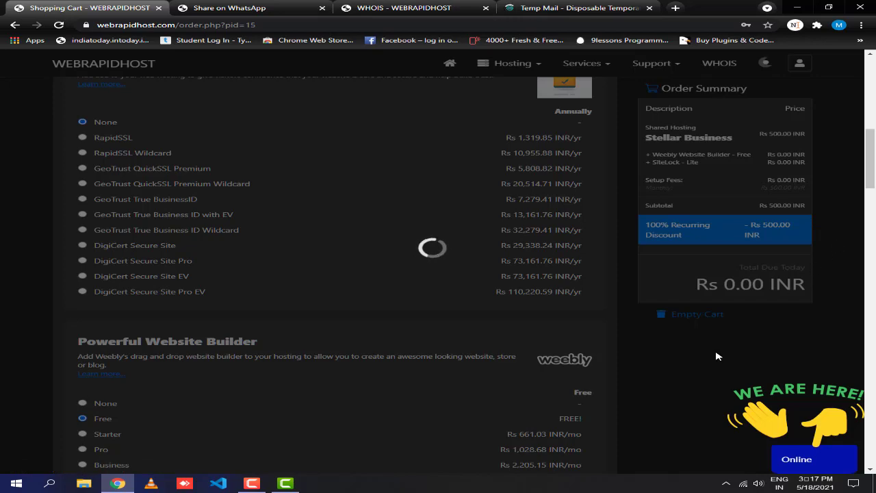
{"action": "scroll", "coordinate": [580, 346], "scroll_direction": "up", "scroll_amount": 4}
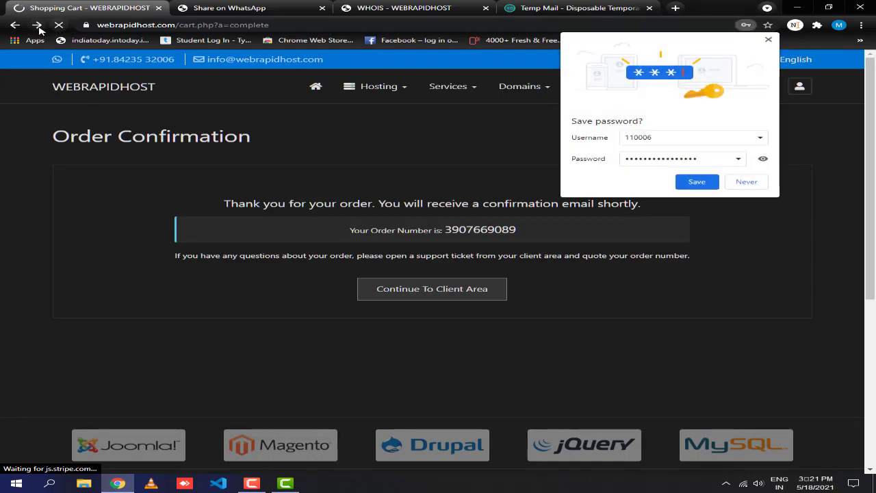
Save the account login in Chrome and dismiss the compromised-passwords warning.
{"action": "left_click", "coordinate": [697, 182]}
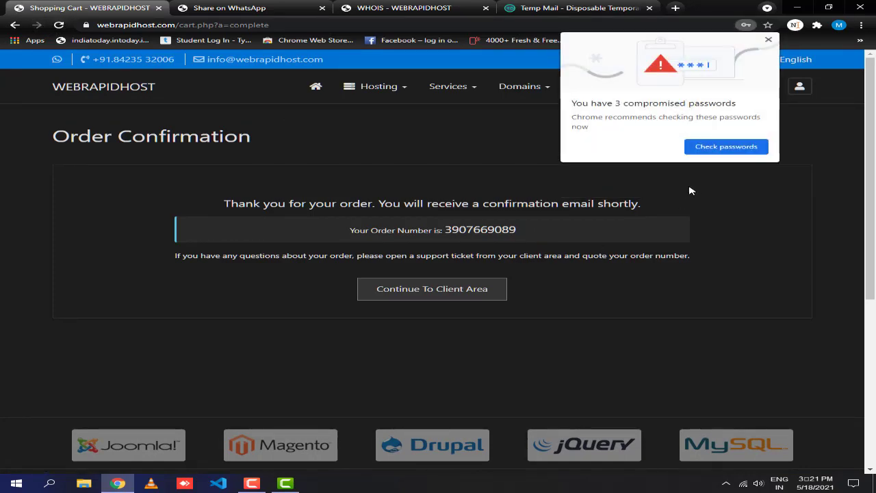
{"action": "left_click", "coordinate": [768, 40]}
{"action": "scroll", "coordinate": [404, 307], "scroll_direction": "down", "scroll_amount": 2}
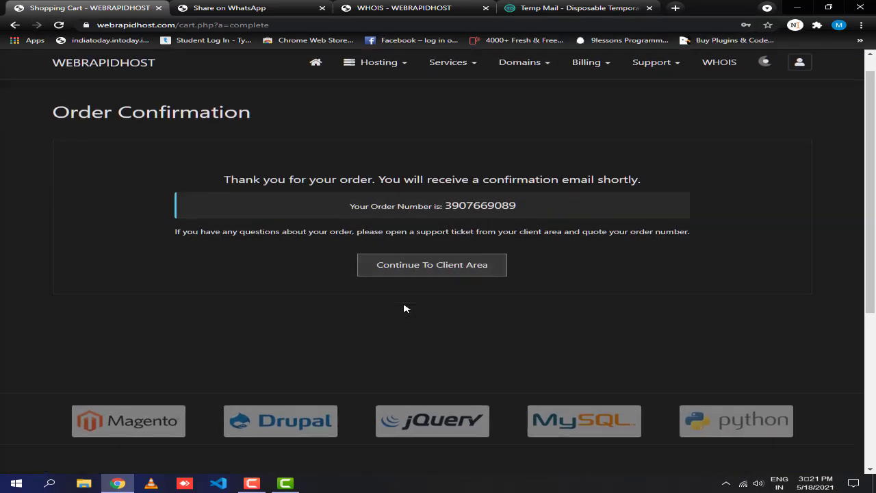
{"action": "scroll", "coordinate": [404, 307], "scroll_direction": "up", "scroll_amount": 2}
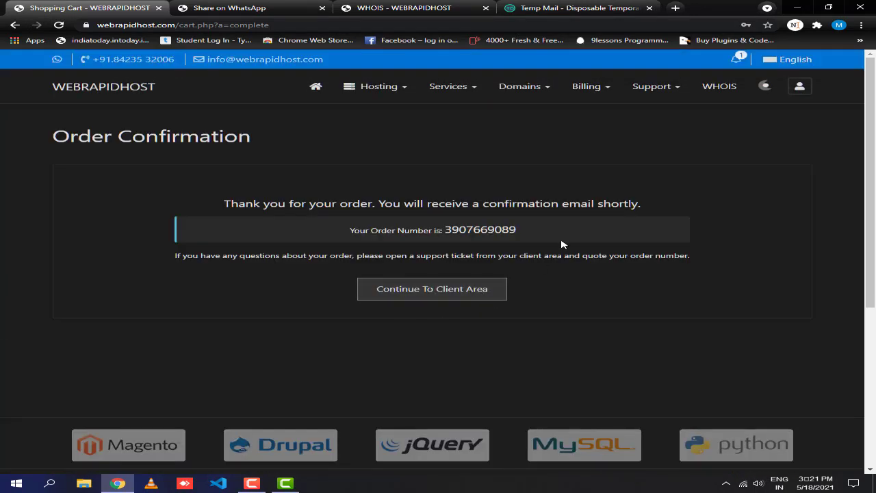
Review the thank-you message and order number, then continue to the client area.
{"action": "left_click_drag", "start_coordinate": [541, 236], "coordinate": [351, 231]}
{"action": "left_click", "coordinate": [278, 220]}
{"action": "left_click_drag", "start_coordinate": [204, 199], "coordinate": [670, 200]}
{"action": "left_click", "coordinate": [587, 226]}
{"action": "left_click_drag", "start_coordinate": [556, 231], "coordinate": [309, 236]}
{"action": "left_click", "coordinate": [314, 245]}
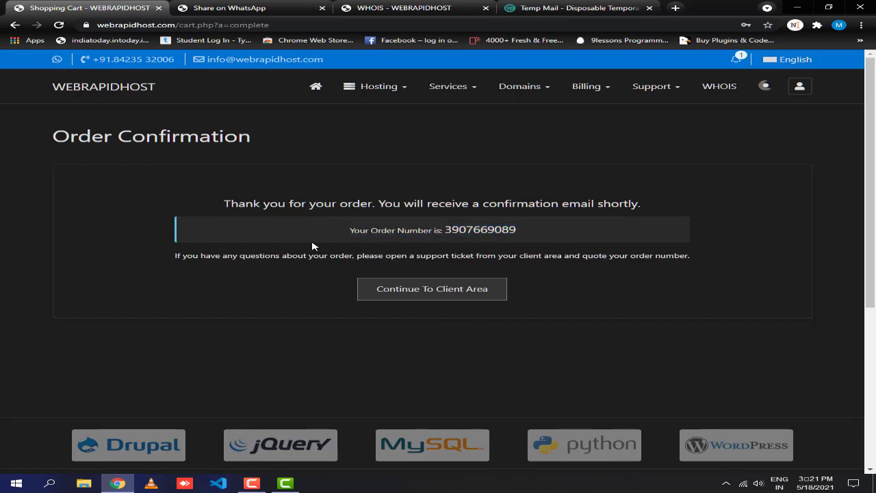
{"action": "left_click", "coordinate": [446, 291]}
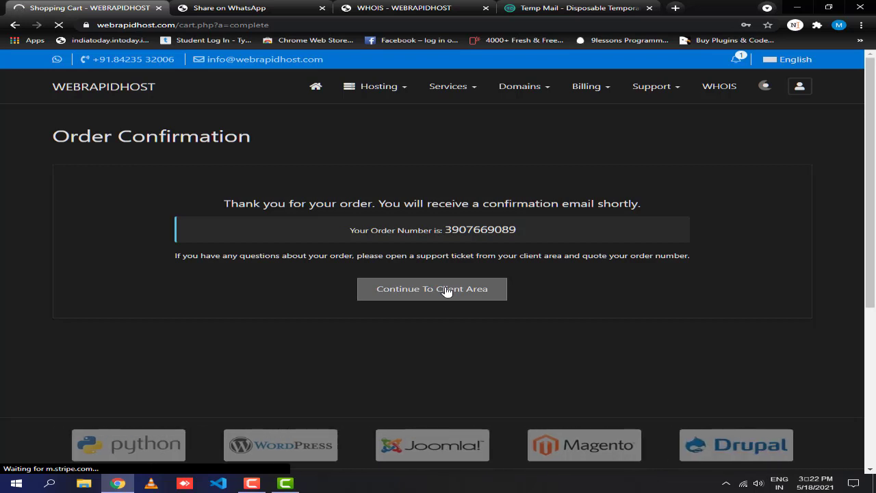
Send a verification code to the account e-mail, paste the emailed security code, and submit it.
{"action": "left_click", "coordinate": [446, 290]}
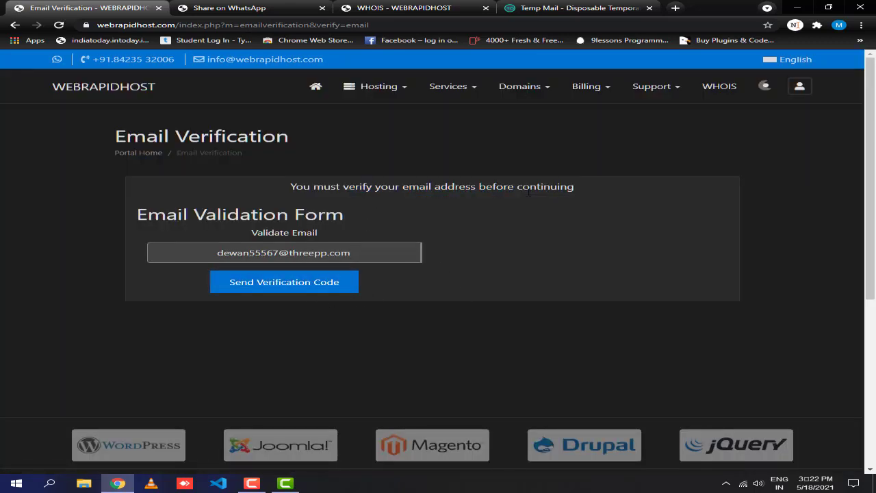
{"action": "left_click_drag", "start_coordinate": [581, 188], "coordinate": [271, 189]}
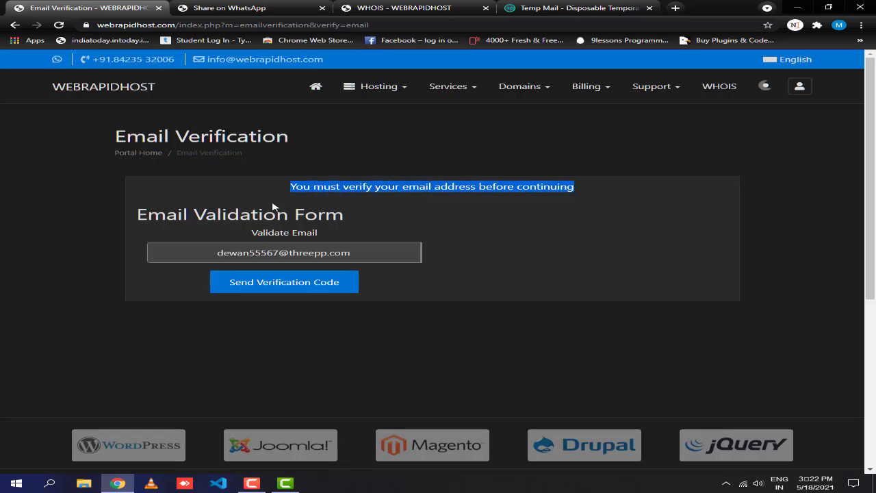
{"action": "left_click", "coordinate": [257, 237]}
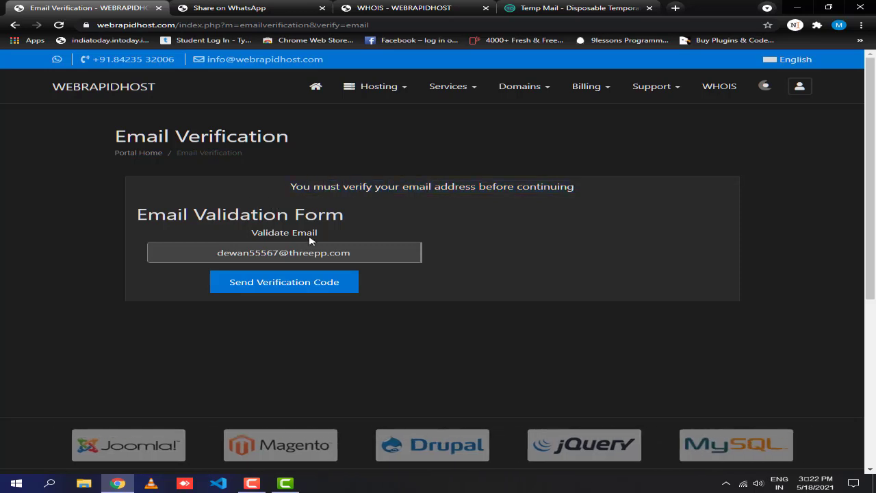
{"action": "left_click", "coordinate": [315, 282]}
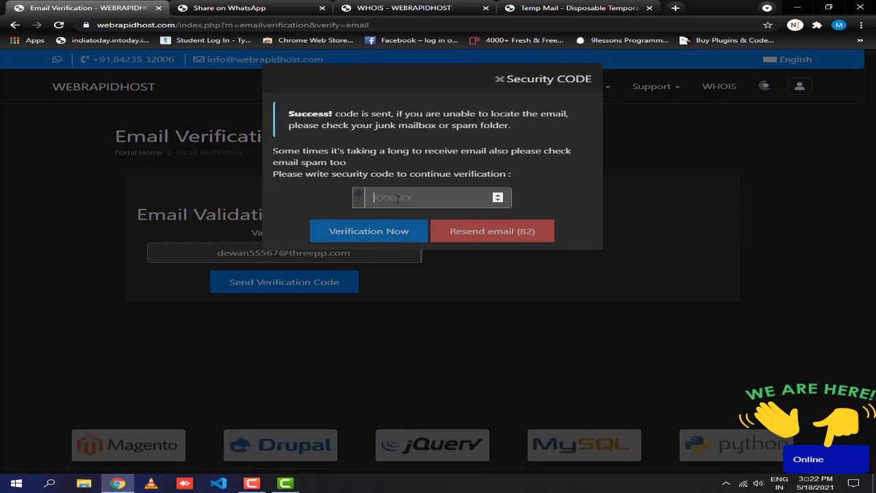
{"action": "key", "text": "ctrl+v"}
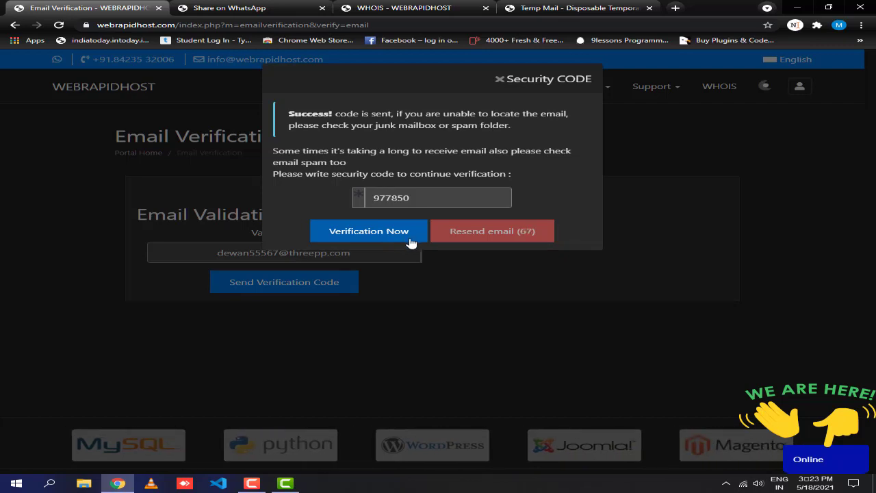
{"action": "left_click", "coordinate": [410, 239]}
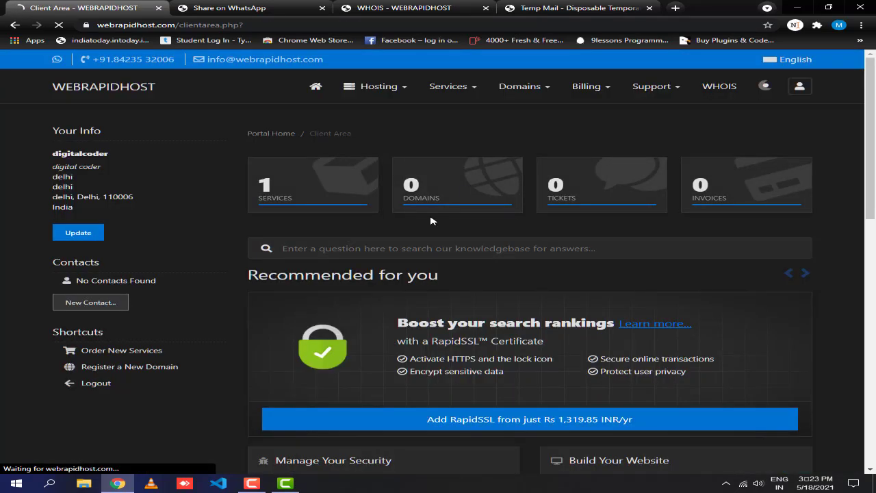
Scroll to the Active Stellar Business service and pick digitalcoder.com as the website builder domain.
{"action": "scroll", "coordinate": [382, 210], "scroll_direction": "down", "scroll_amount": 3}
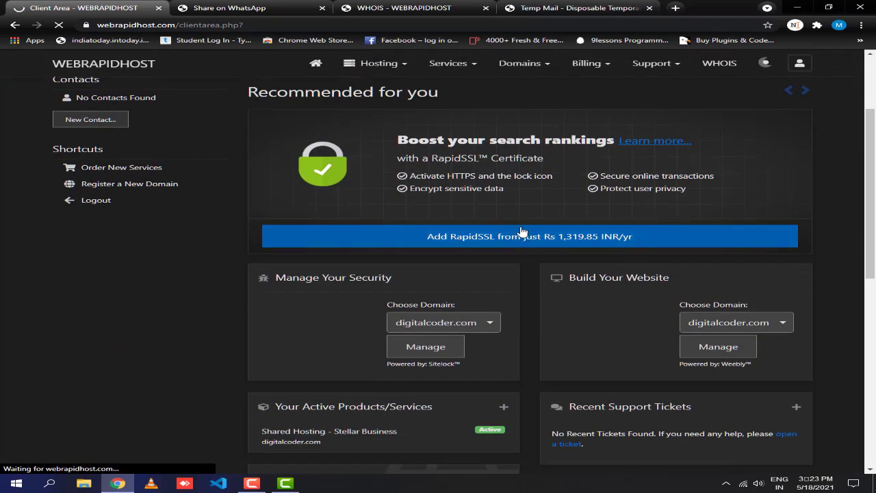
{"action": "scroll", "coordinate": [507, 226], "scroll_direction": "down", "scroll_amount": 2}
{"action": "scroll", "coordinate": [514, 273], "scroll_direction": "down", "scroll_amount": 5}
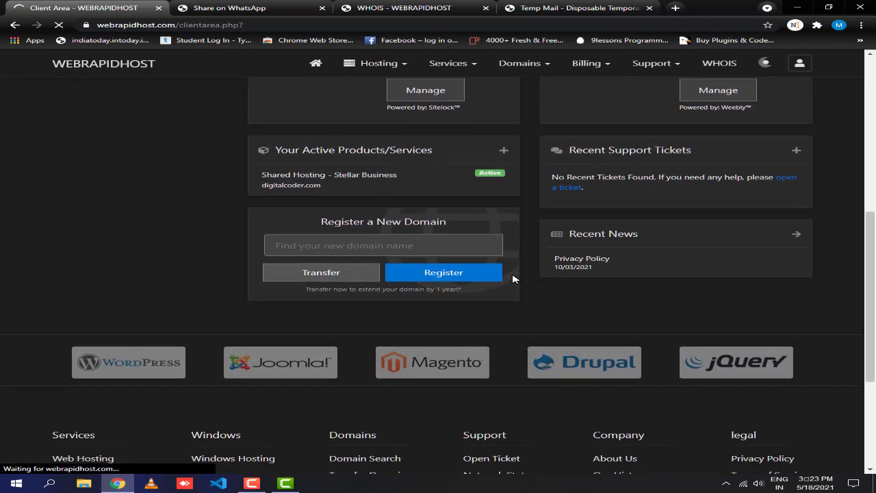
{"action": "scroll", "coordinate": [515, 335], "scroll_direction": "up", "scroll_amount": 12}
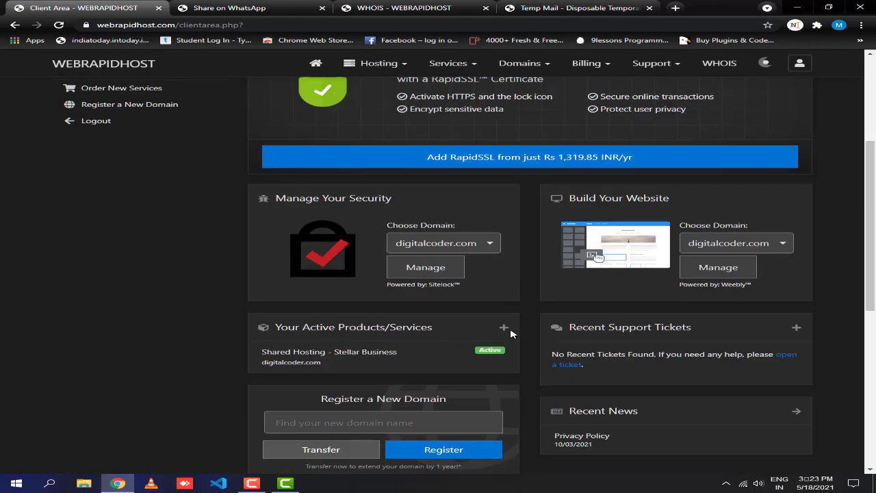
{"action": "scroll", "coordinate": [472, 342], "scroll_direction": "down", "scroll_amount": 2}
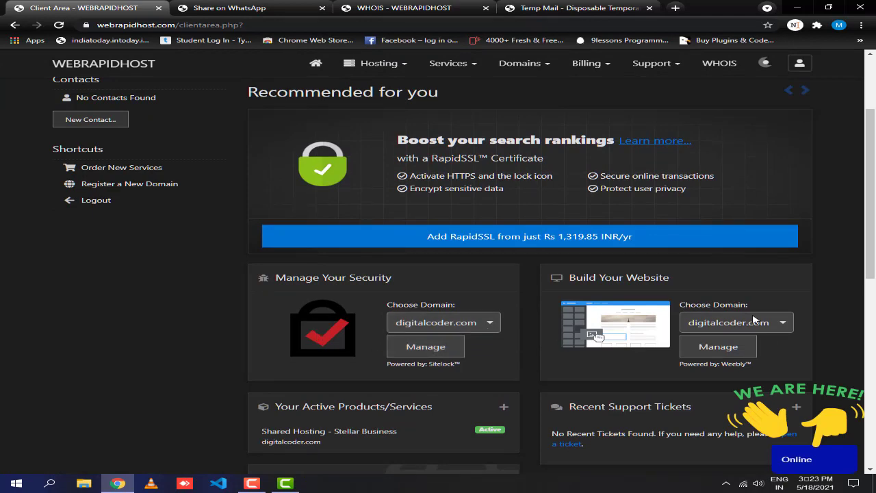
{"action": "left_click", "coordinate": [783, 323]}
{"action": "left_click", "coordinate": [726, 337]}
{"action": "left_click", "coordinate": [718, 346]}
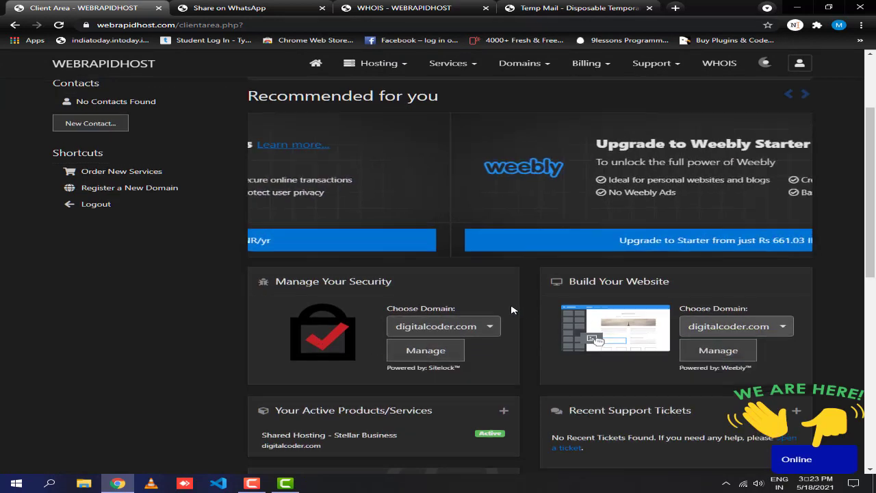
Open the My Products & Services list from the Services counter.
{"action": "scroll", "coordinate": [549, 347], "scroll_direction": "up", "scroll_amount": 3}
{"action": "scroll", "coordinate": [548, 347], "scroll_direction": "down", "scroll_amount": 3}
{"action": "left_click_drag", "start_coordinate": [670, 213], "coordinate": [557, 212]}
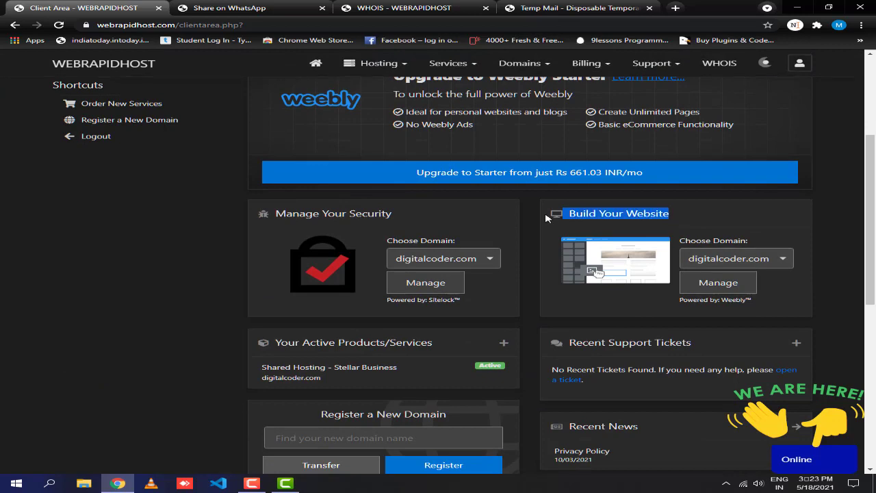
{"action": "left_click", "coordinate": [706, 288]}
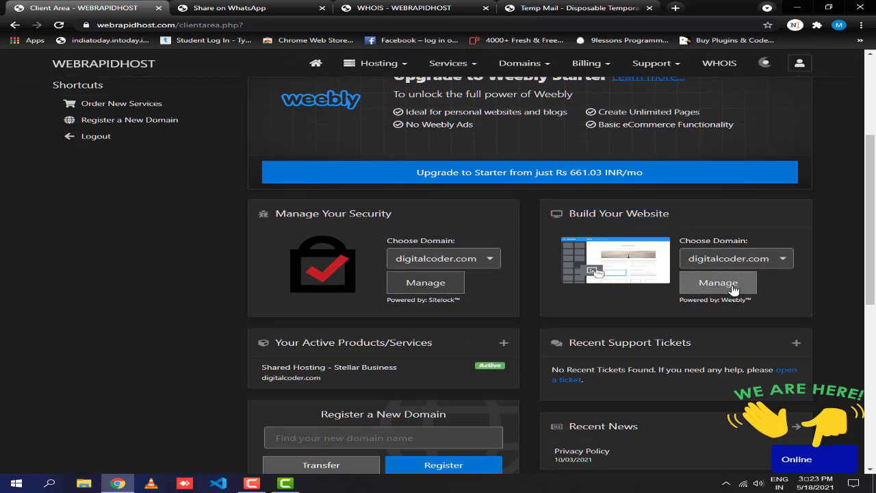
{"action": "scroll", "coordinate": [484, 259], "scroll_direction": "up", "scroll_amount": 4}
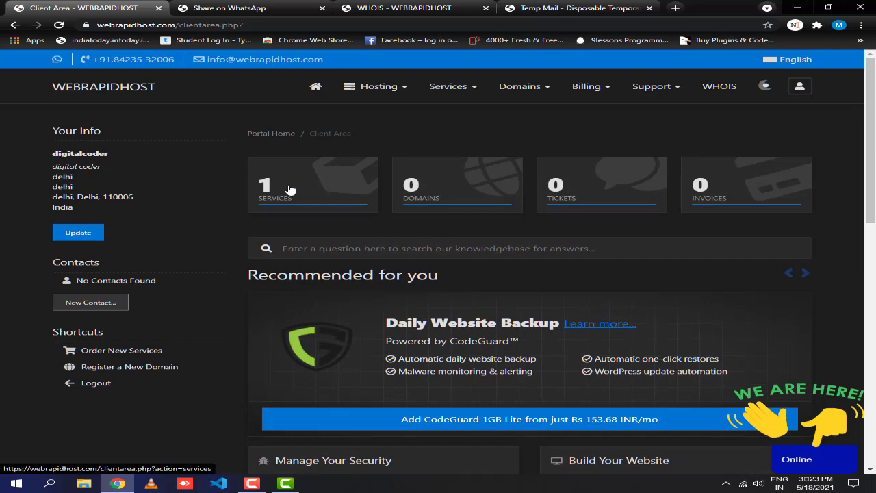
{"action": "left_click", "coordinate": [290, 190]}
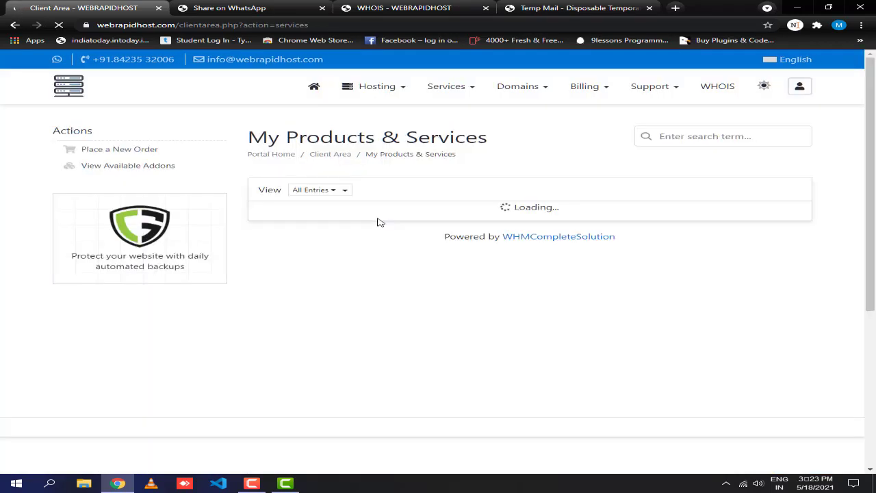
Open the Stellar Business service priced Rs 0.00 INR Monthly, with digitalcoder.com in a new tab.
{"action": "scroll", "coordinate": [378, 201], "scroll_direction": "down", "scroll_amount": 2}
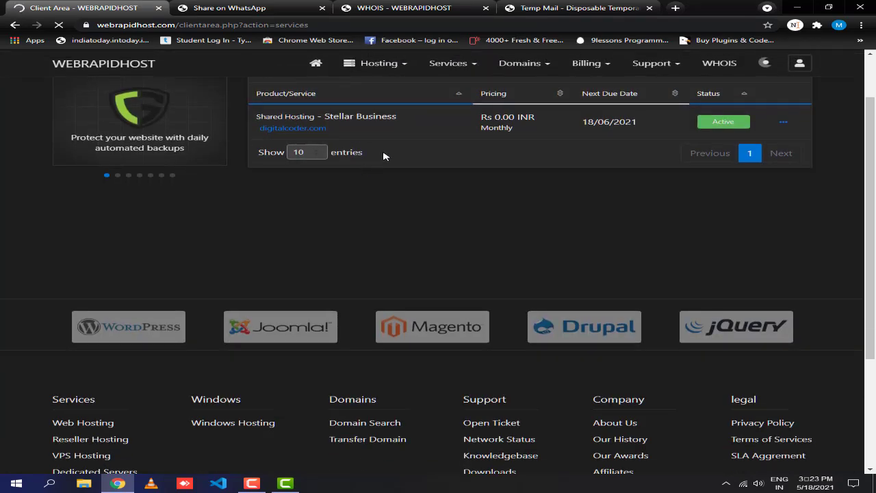
{"action": "scroll", "coordinate": [383, 155], "scroll_direction": "up", "scroll_amount": 2}
{"action": "left_click_drag", "start_coordinate": [426, 251], "coordinate": [681, 251]}
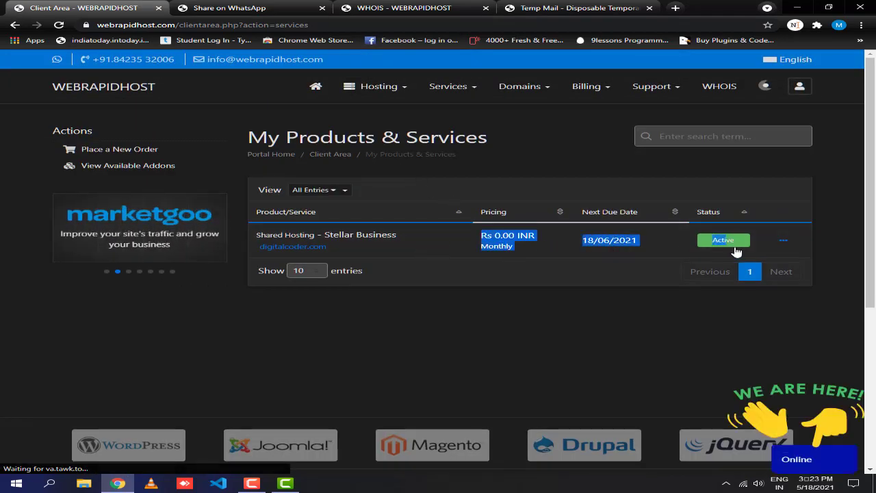
{"action": "left_click", "coordinate": [774, 246]}
{"action": "left_click", "coordinate": [305, 248]}
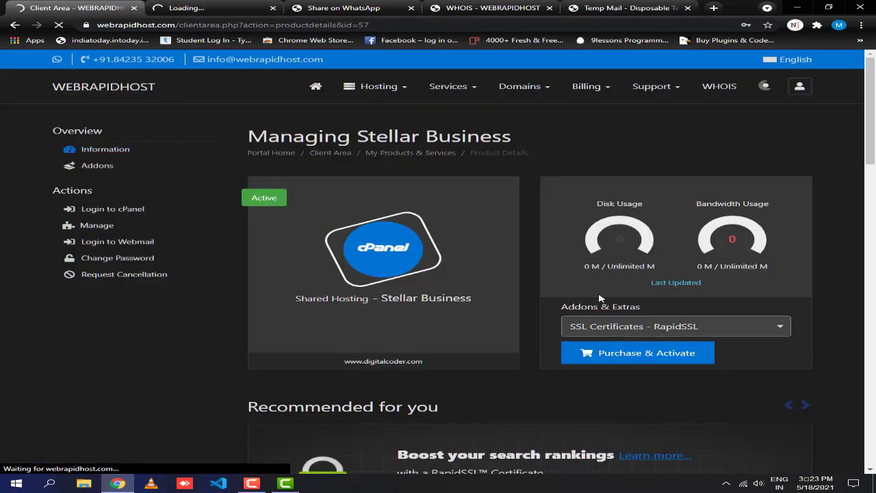
Look over the SSL addon options and the Quick Create Email Account fields on the management page.
{"action": "scroll", "coordinate": [685, 300], "scroll_direction": "down", "scroll_amount": 2}
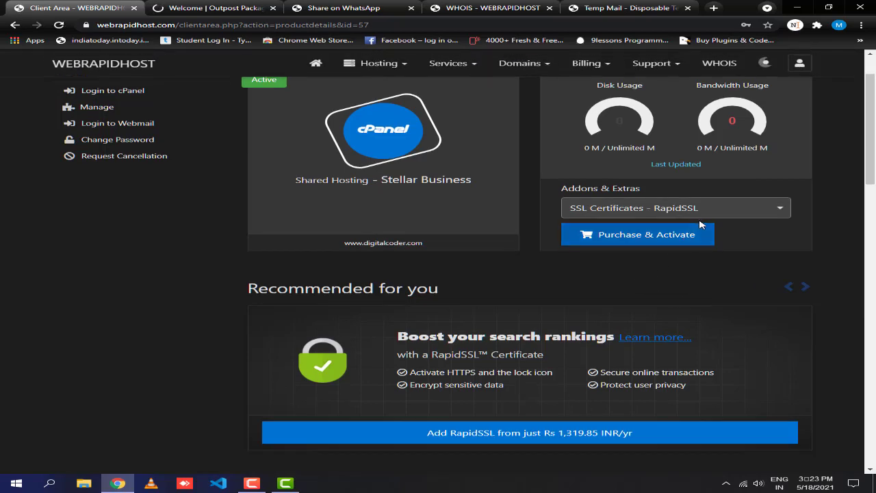
{"action": "scroll", "coordinate": [700, 224], "scroll_direction": "up", "scroll_amount": 2}
{"action": "left_click", "coordinate": [778, 326]}
{"action": "scroll", "coordinate": [753, 322], "scroll_direction": "down", "scroll_amount": 2}
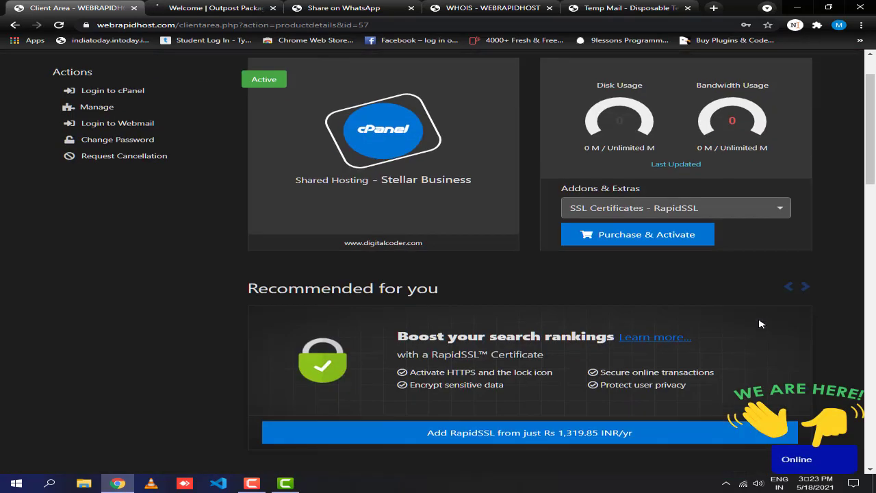
{"action": "scroll", "coordinate": [548, 260], "scroll_direction": "down", "scroll_amount": 5}
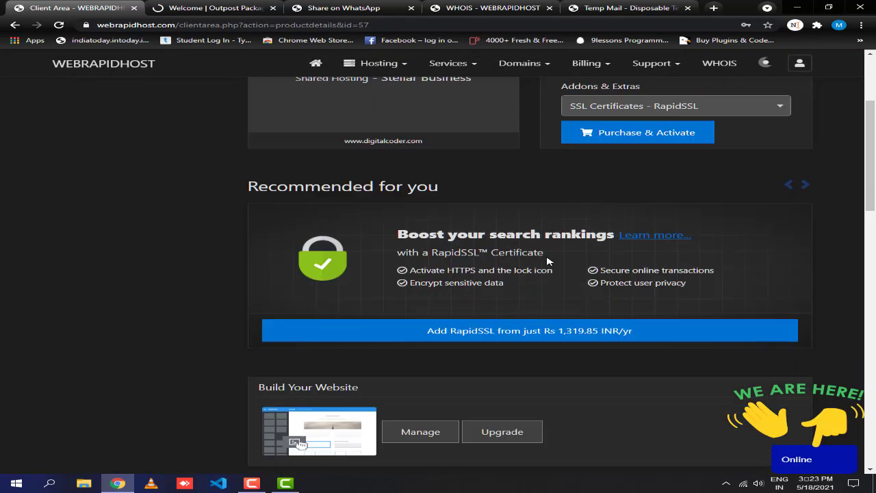
{"action": "scroll", "coordinate": [539, 268], "scroll_direction": "down", "scroll_amount": 7}
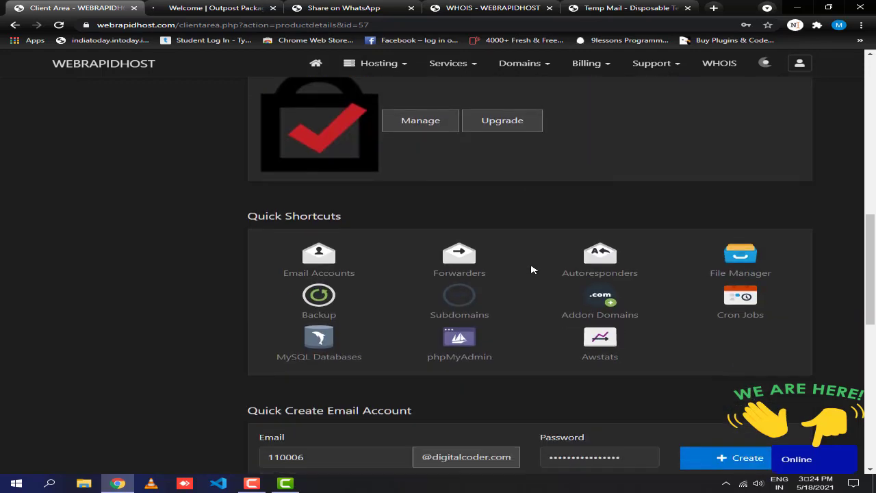
{"action": "scroll", "coordinate": [521, 200], "scroll_direction": "up", "scroll_amount": 1}
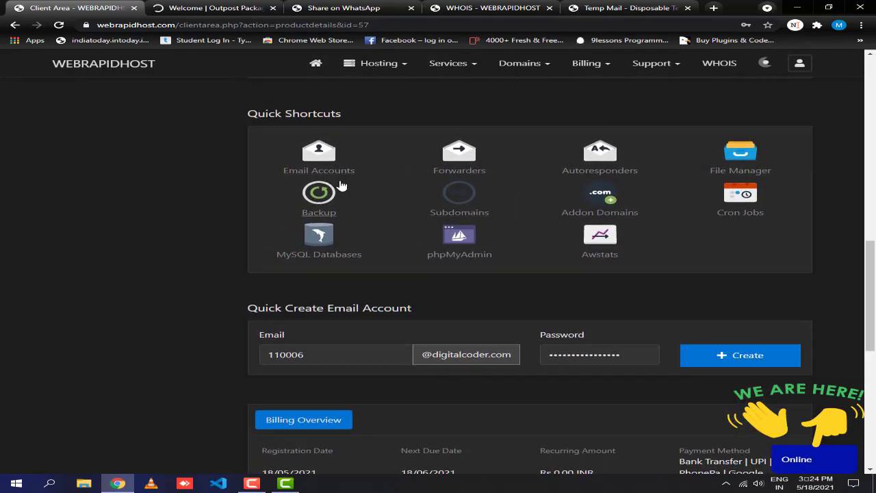
{"action": "left_click_drag", "start_coordinate": [447, 312], "coordinate": [237, 313]}
{"action": "left_click", "coordinate": [370, 338]}
{"action": "left_click", "coordinate": [365, 351]}
{"action": "left_click", "coordinate": [470, 355]}
{"action": "left_click", "coordinate": [633, 355]}
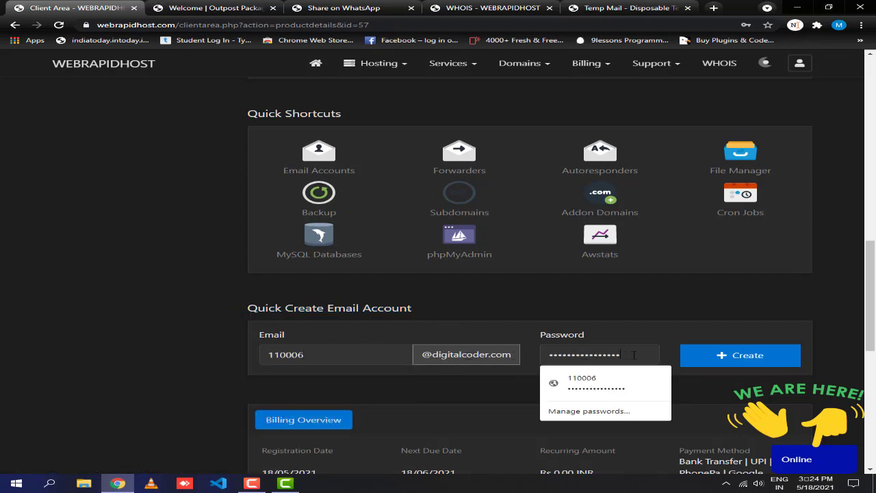
{"action": "left_click", "coordinate": [632, 330]}
Switch the site to the light theme and back to dark, then log in to cPanel.
{"action": "left_click", "coordinate": [765, 63]}
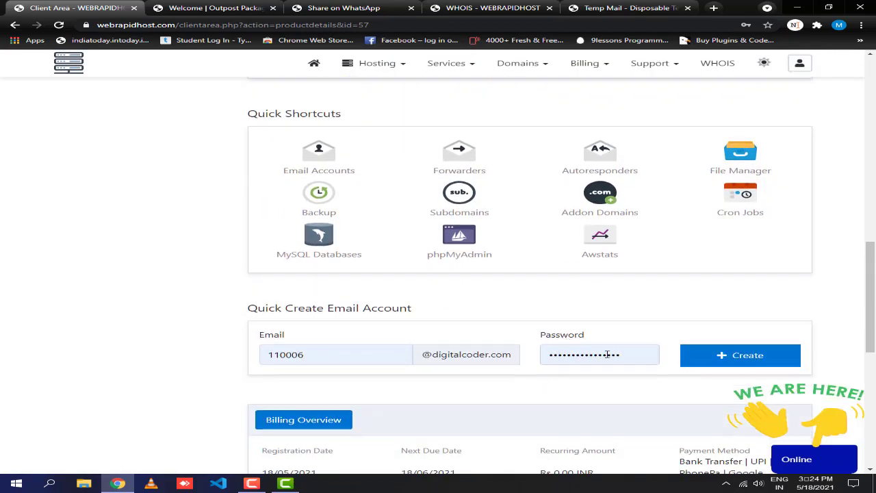
{"action": "scroll", "coordinate": [528, 273], "scroll_direction": "up", "scroll_amount": 5}
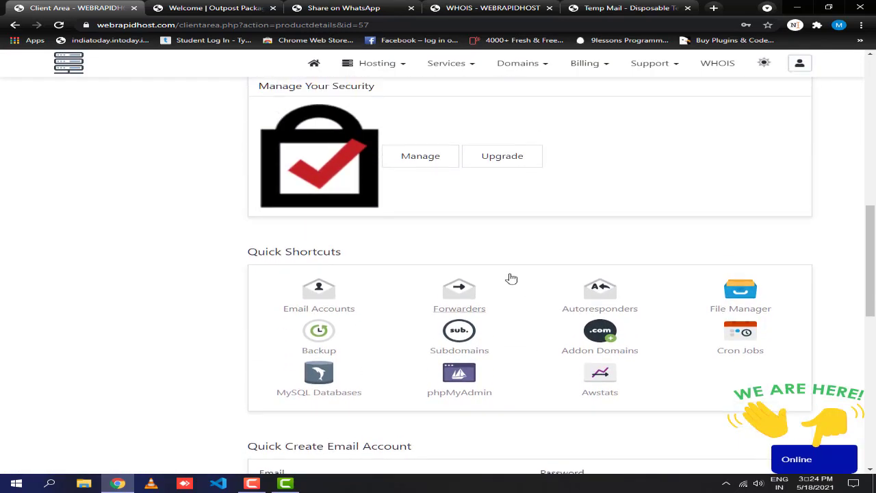
{"action": "scroll", "coordinate": [344, 256], "scroll_direction": "up", "scroll_amount": 2}
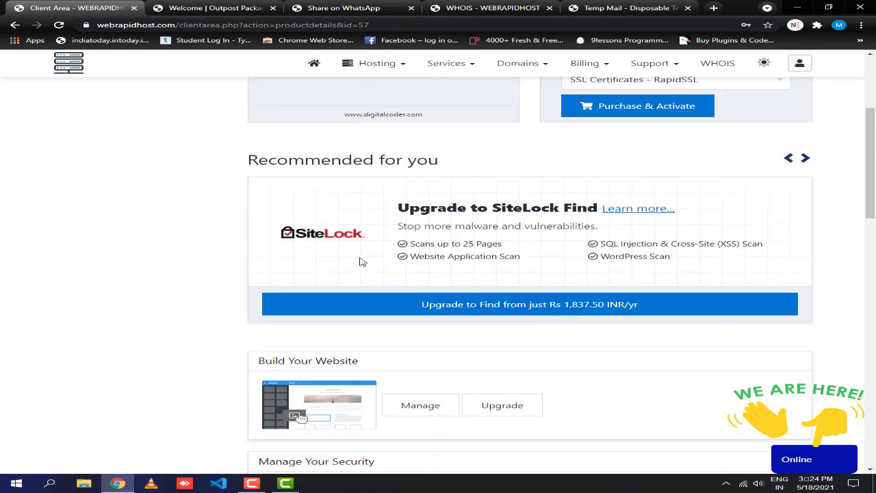
{"action": "scroll", "coordinate": [528, 236], "scroll_direction": "up", "scroll_amount": 4}
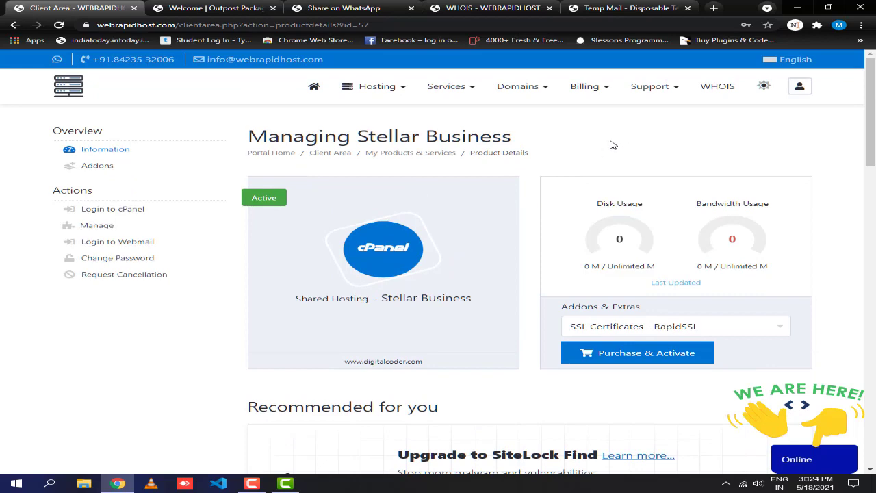
{"action": "left_click", "coordinate": [761, 90]}
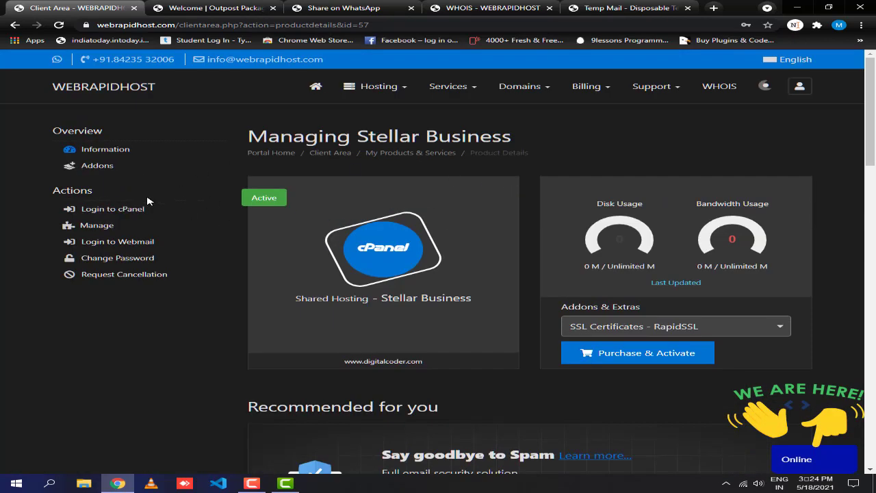
{"action": "left_click", "coordinate": [129, 215]}
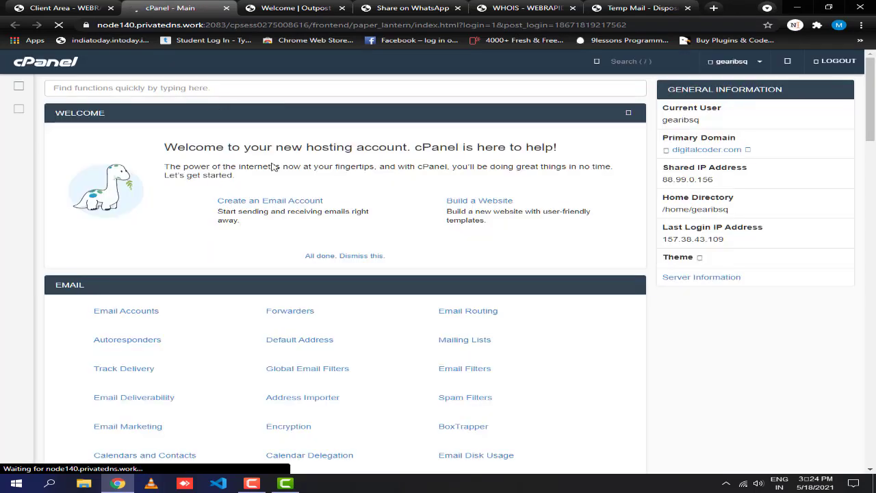
Scroll through the cPanel dashboard sections, then return to the Client Area - WEBRAPIDHOST tab.
{"action": "scroll", "coordinate": [404, 144], "scroll_direction": "down", "scroll_amount": 2}
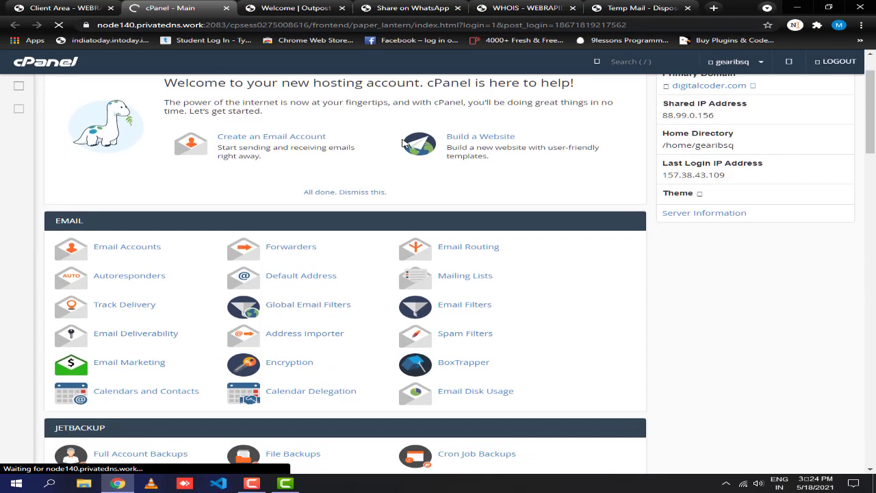
{"action": "scroll", "coordinate": [384, 136], "scroll_direction": "down", "scroll_amount": 2}
{"action": "scroll", "coordinate": [365, 124], "scroll_direction": "down", "scroll_amount": 1}
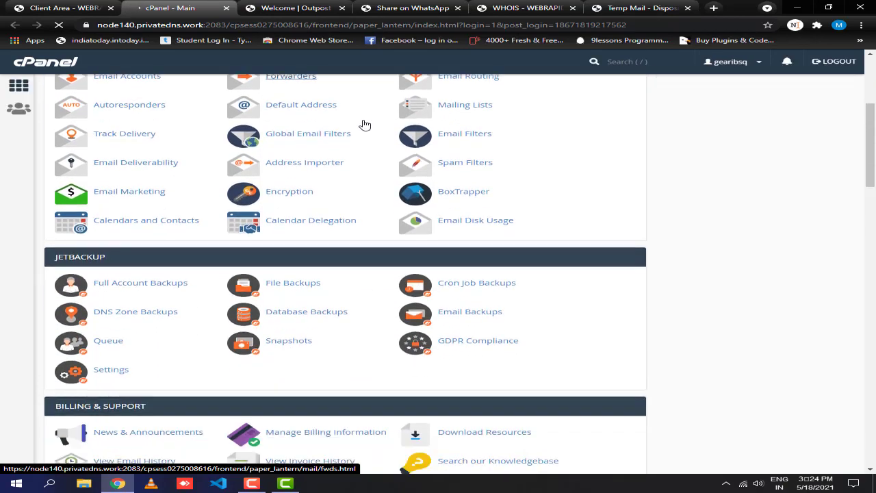
{"action": "scroll", "coordinate": [365, 125], "scroll_direction": "down", "scroll_amount": 5}
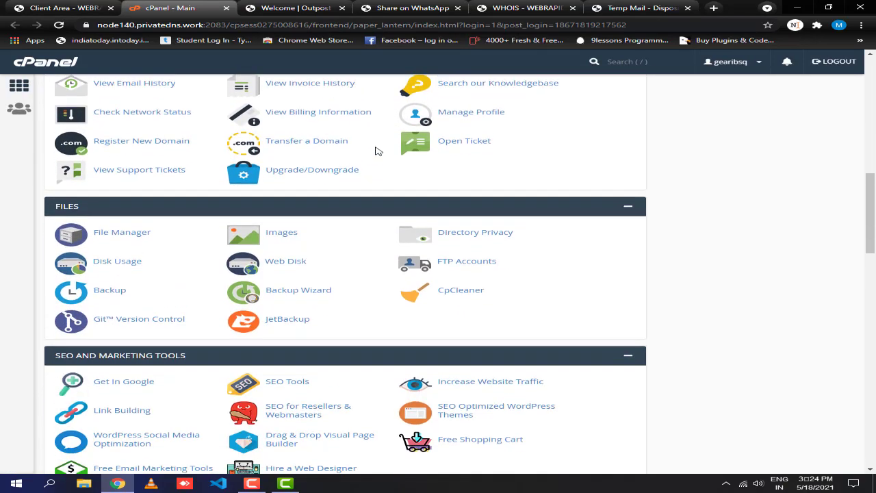
{"action": "scroll", "coordinate": [376, 151], "scroll_direction": "down", "scroll_amount": 10}
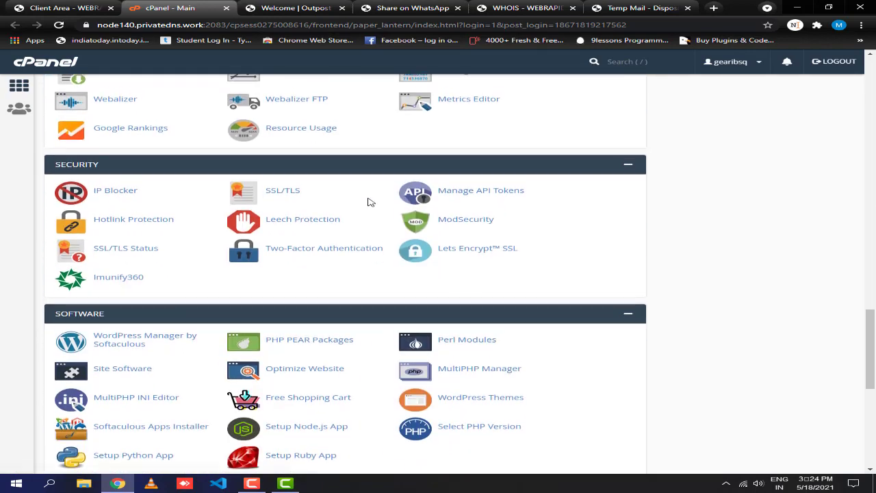
{"action": "scroll", "coordinate": [368, 203], "scroll_direction": "down", "scroll_amount": 6}
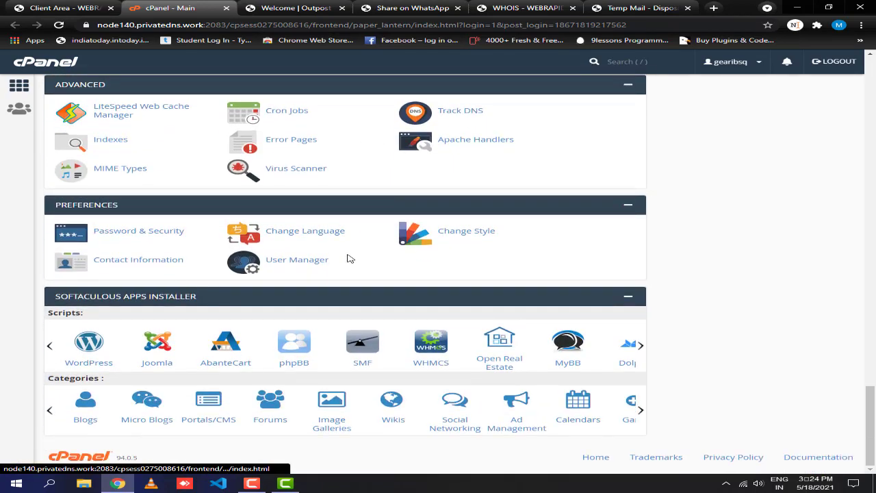
{"action": "scroll", "coordinate": [399, 345], "scroll_direction": "up", "scroll_amount": 15}
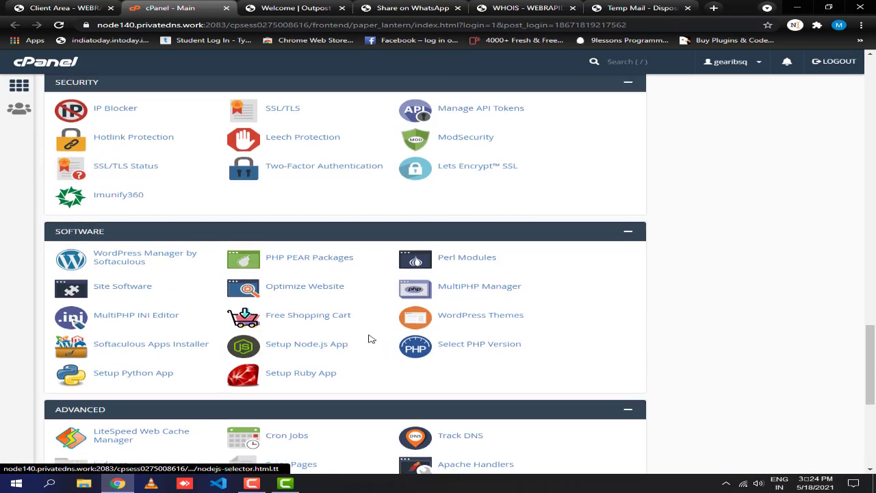
{"action": "scroll", "coordinate": [368, 338], "scroll_direction": "up", "scroll_amount": 10}
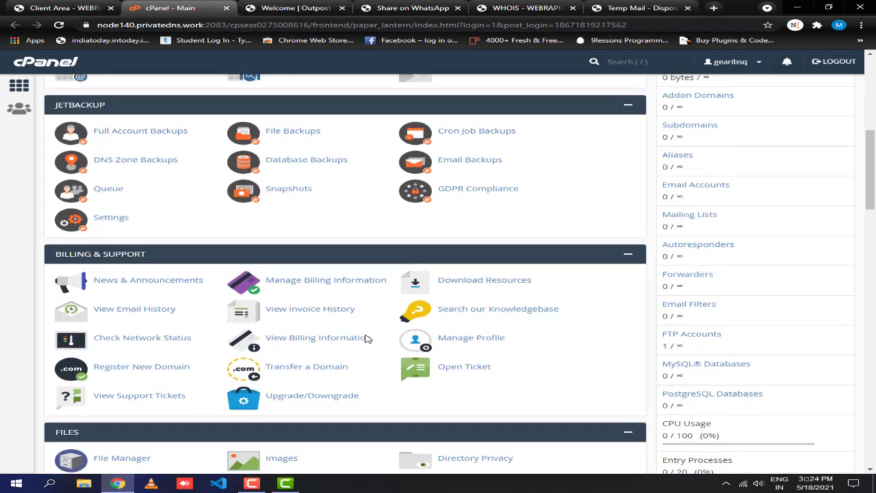
{"action": "left_click", "coordinate": [38, 6]}
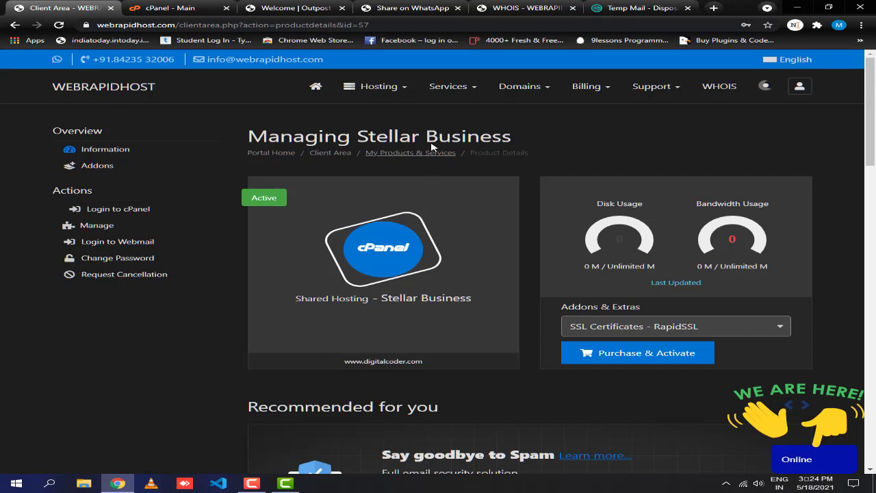
Open Reseller Hosting from the Hosting menu, then go to the Alpha Reseller plans page.
{"action": "left_click", "coordinate": [383, 88]}
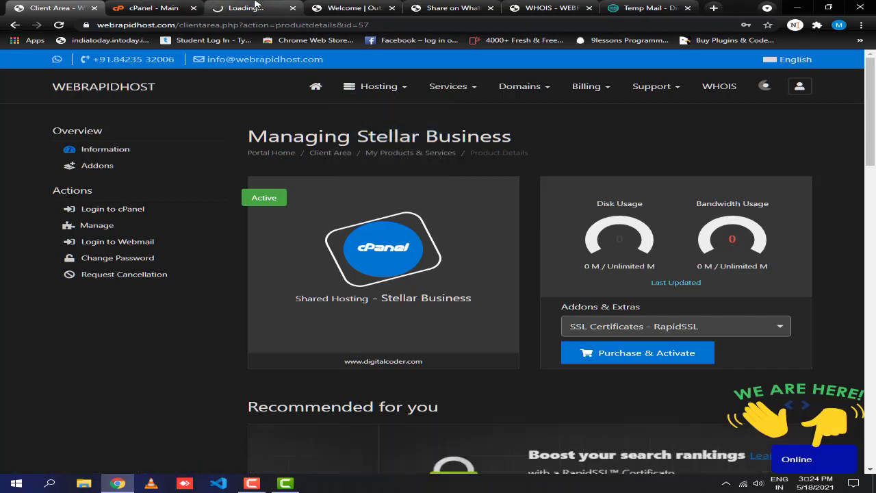
{"action": "left_click", "coordinate": [255, 7]}
{"action": "left_click", "coordinate": [30, 4]}
{"action": "left_click", "coordinate": [379, 87]}
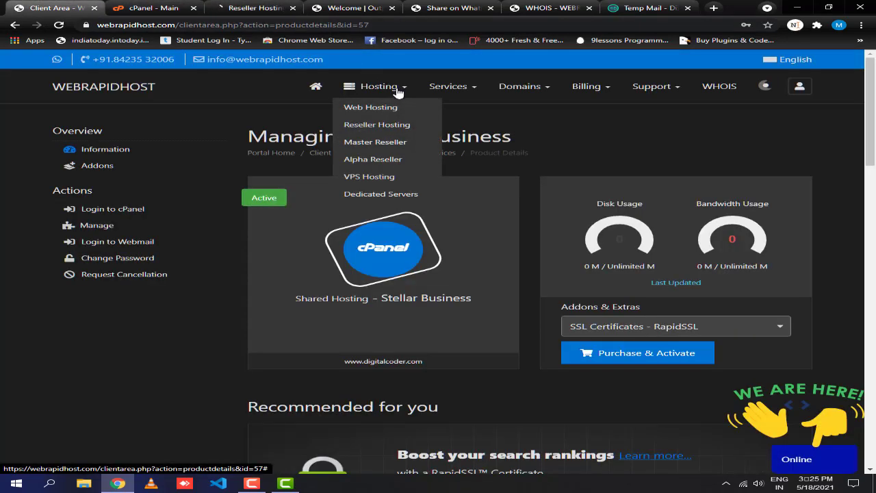
{"action": "left_click", "coordinate": [397, 160]}
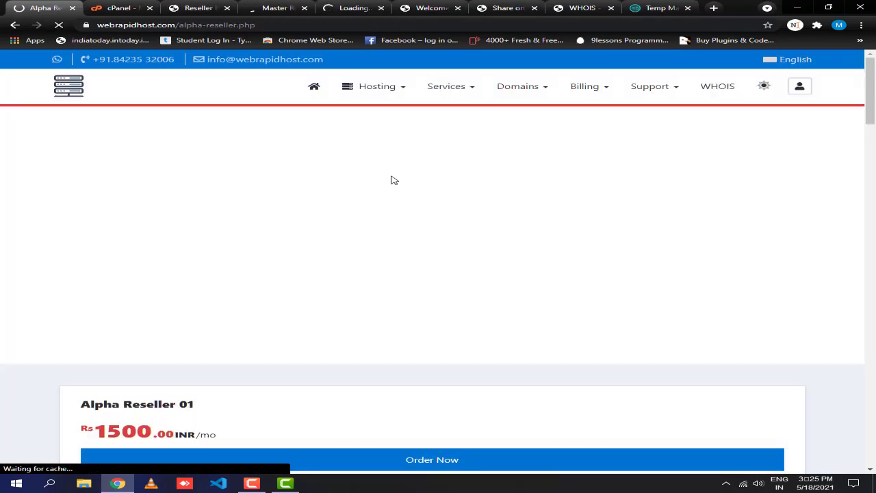